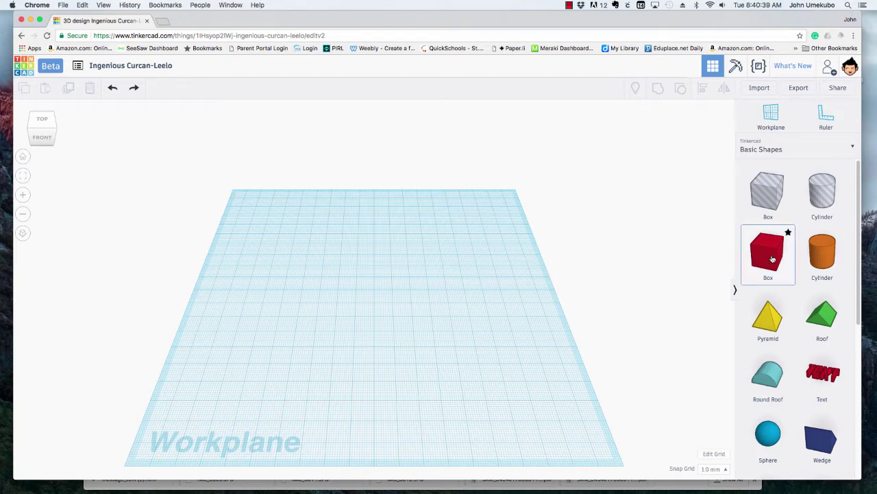
Step: Place a red box at the workplane's back-left corner and set its length to 200 mm
left_click_drag(788, 232, 244, 199)
left_click_drag(245, 199, 245, 199)
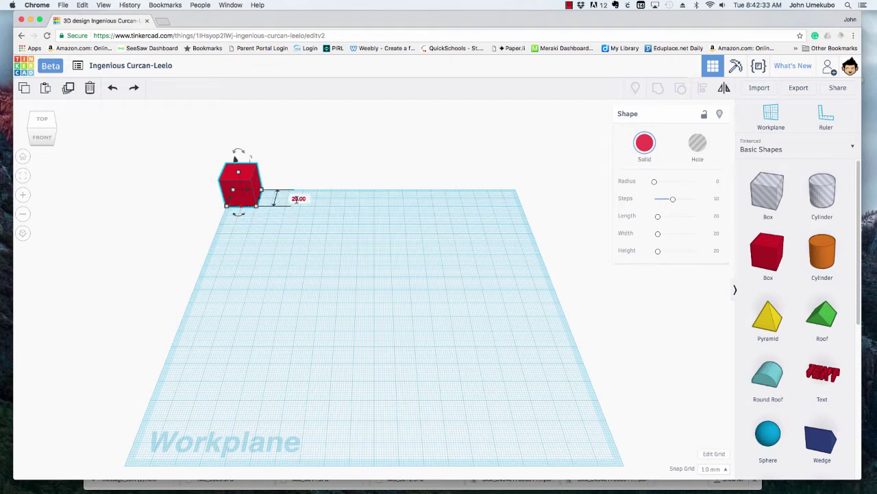
left_click(296, 198)
type("200")
key("Return")
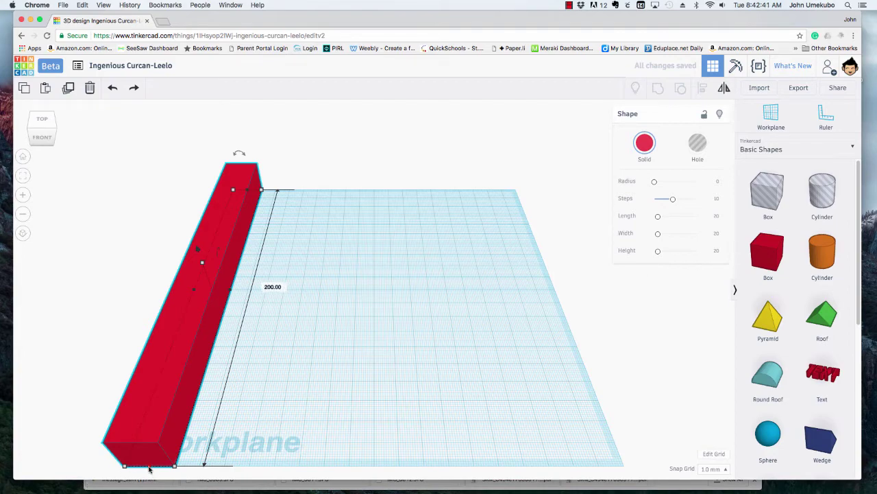
Step: Set the box's width to 200 mm, making a flat 200 by 200 slab
scroll(226, 369, "up", 3)
scroll(209, 423, "down", 10)
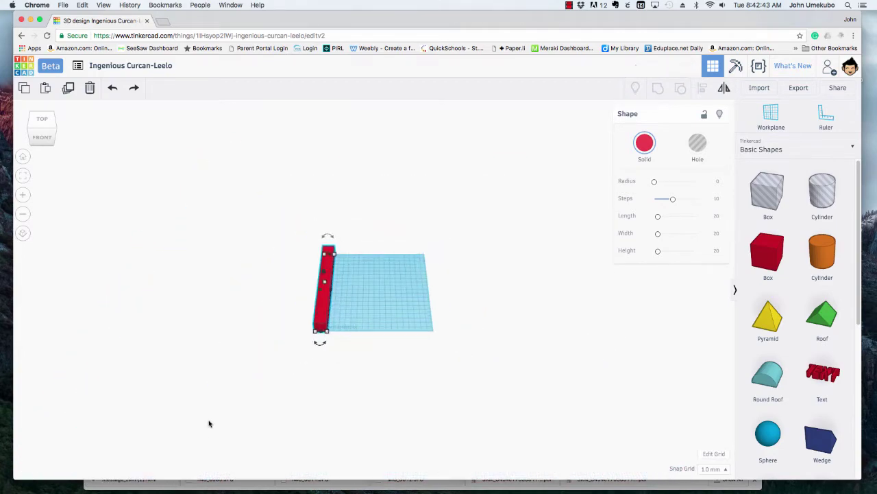
scroll(209, 423, "up", 5)
scroll(210, 421, "down", 4)
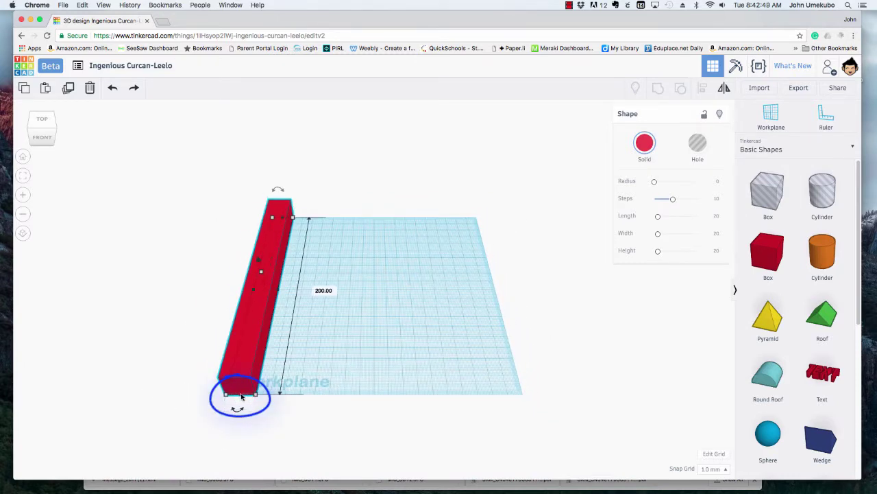
left_click(321, 289)
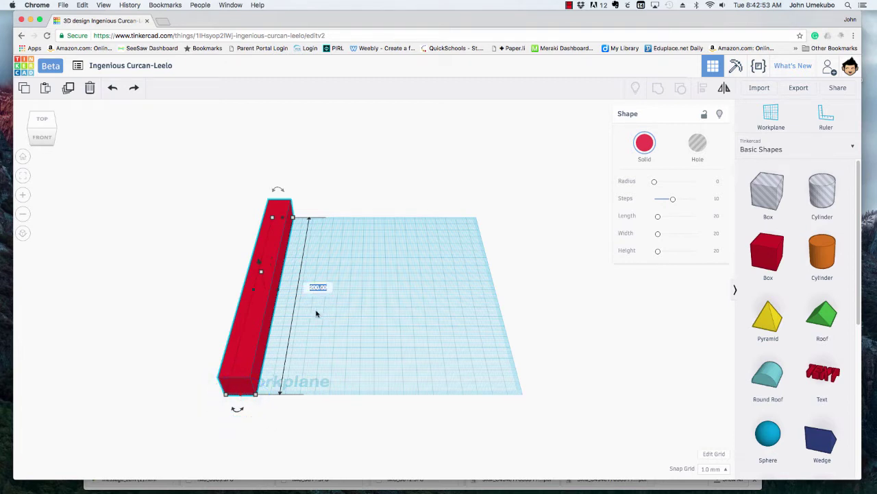
left_click(279, 293)
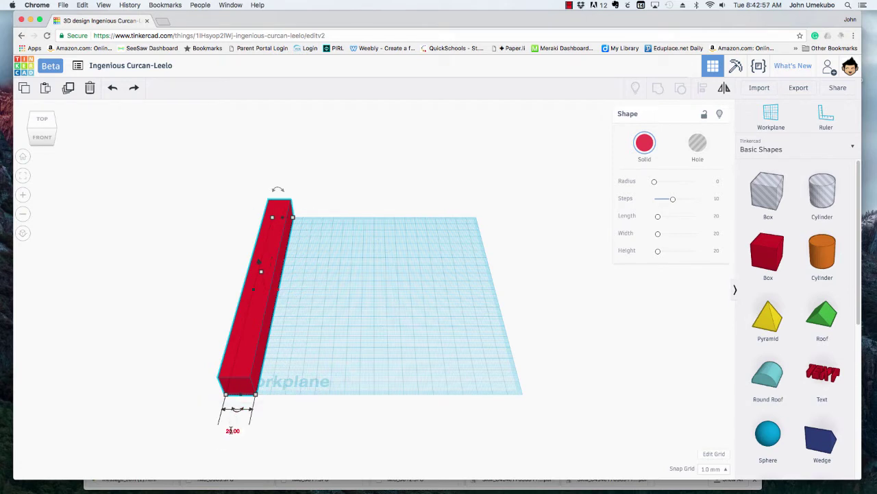
left_click(232, 429)
type("20")
key("Return")
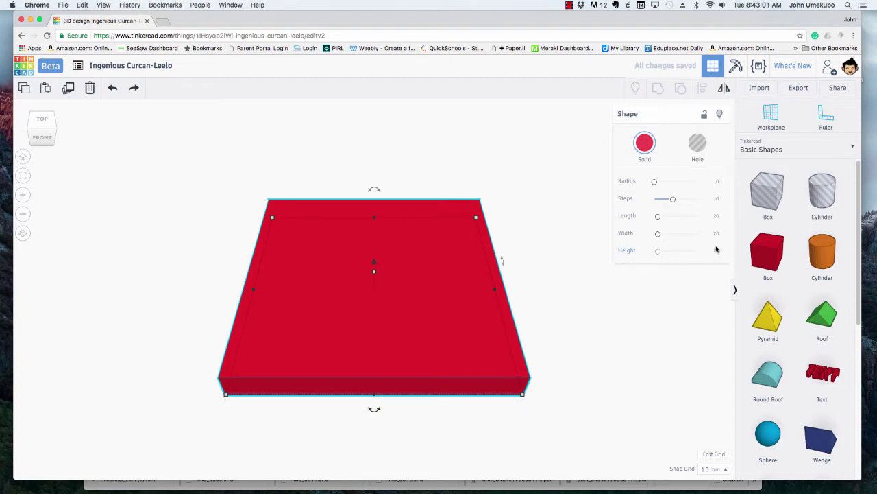
Step: Add a hole box sized 185 by 185 mm and centre it over the red plate
left_click_drag(704, 207, 294, 240)
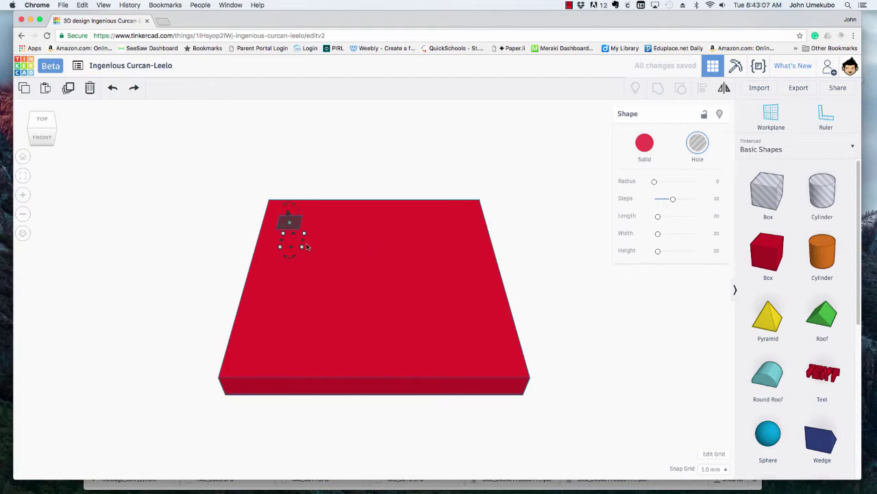
mouse_move(303, 244)
left_click(285, 274)
type("188")
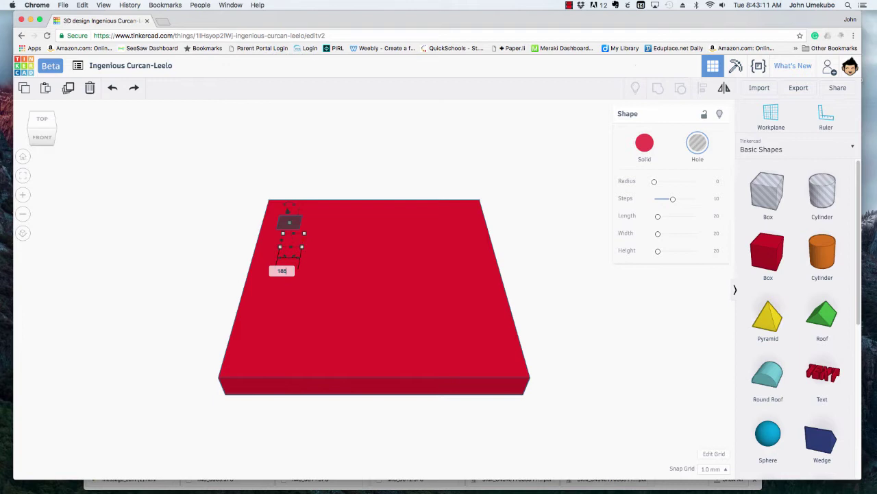
type("5")
key("Return")
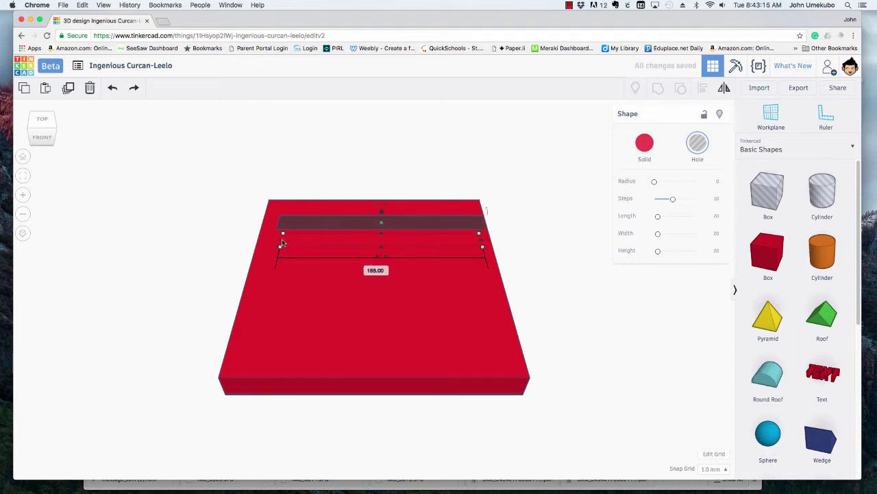
mouse_move(382, 250)
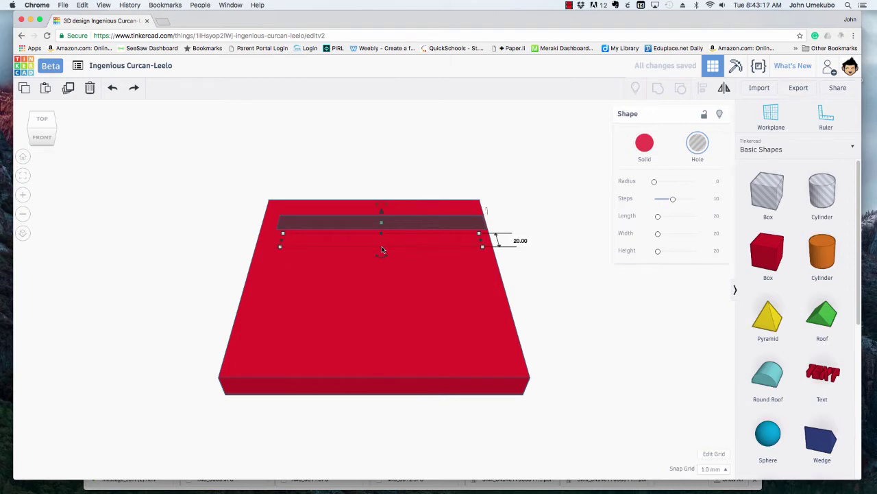
left_click(518, 244)
type("18")
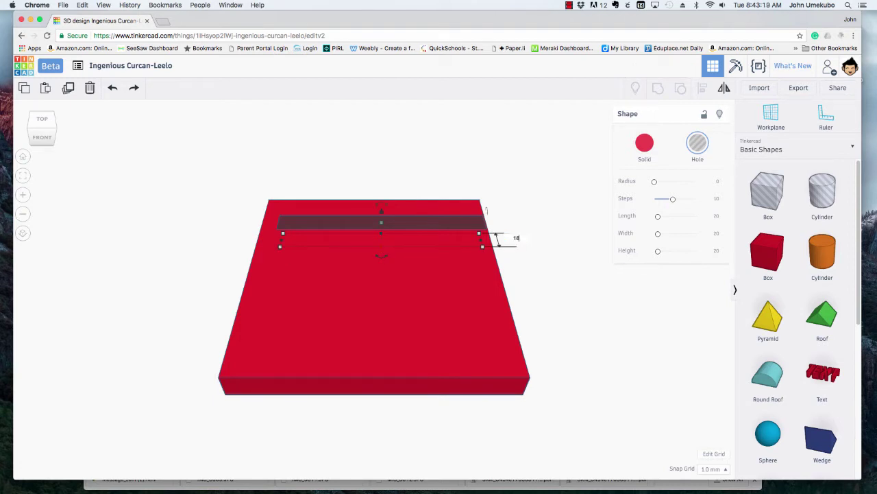
type("5")
key("Return")
left_click_drag(434, 300, 421, 278)
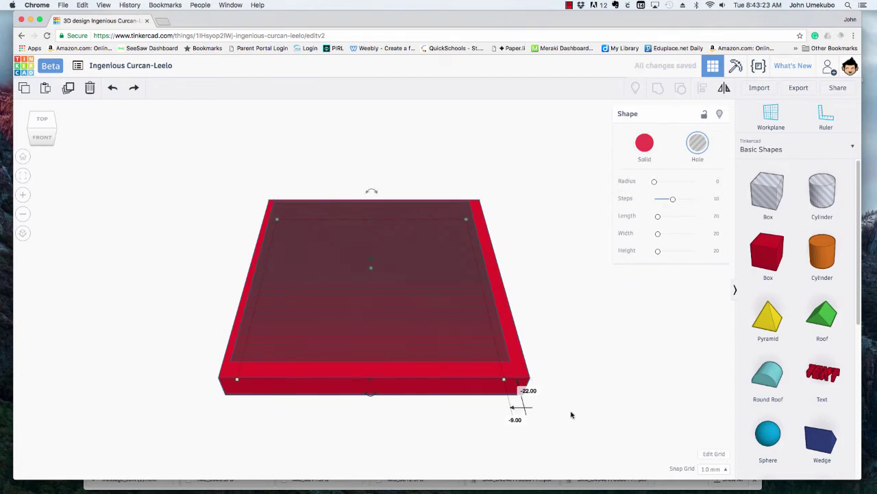
Step: Align the plate and hole on their centres and left edges, then group them
left_click_drag(569, 412, 394, 289)
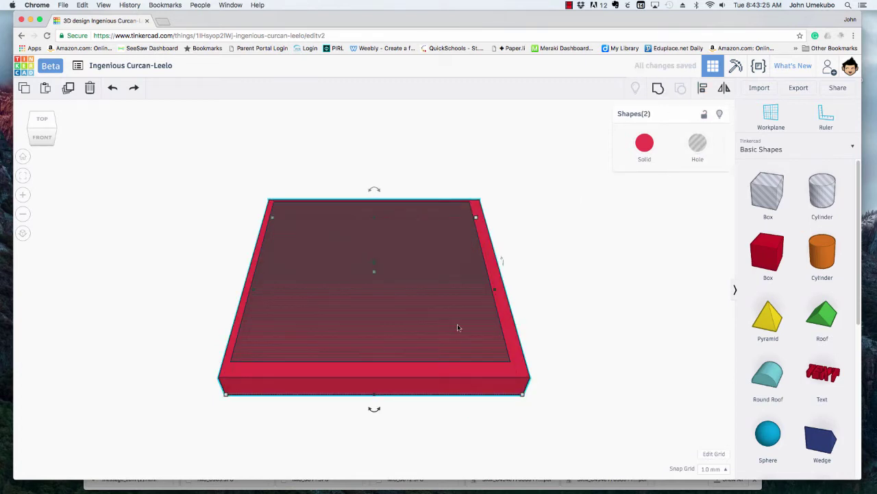
left_click_drag(223, 182, 548, 413)
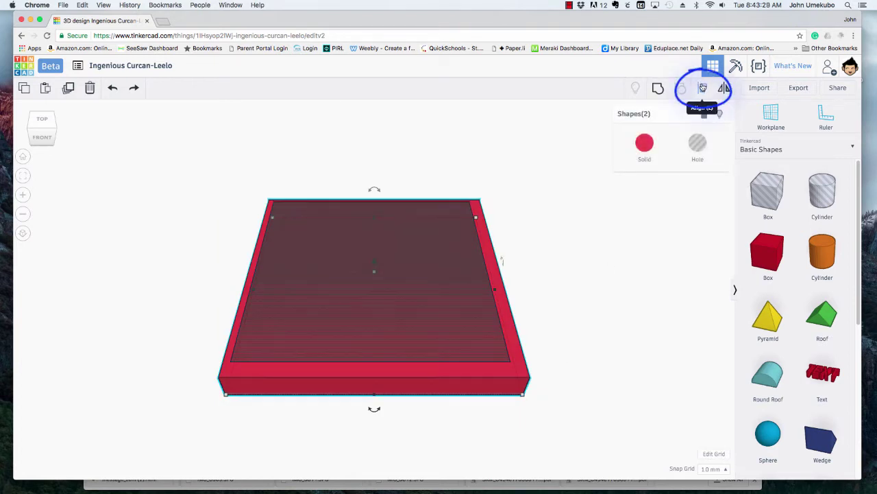
left_click(703, 89)
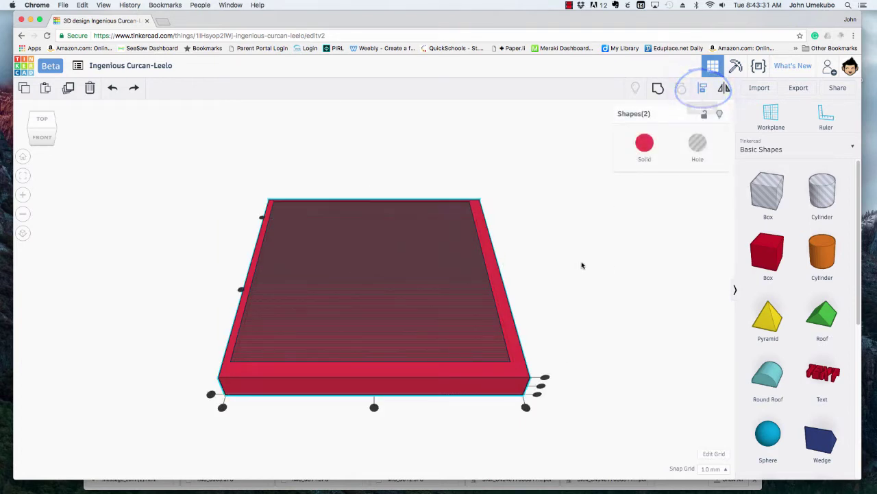
left_click(374, 409)
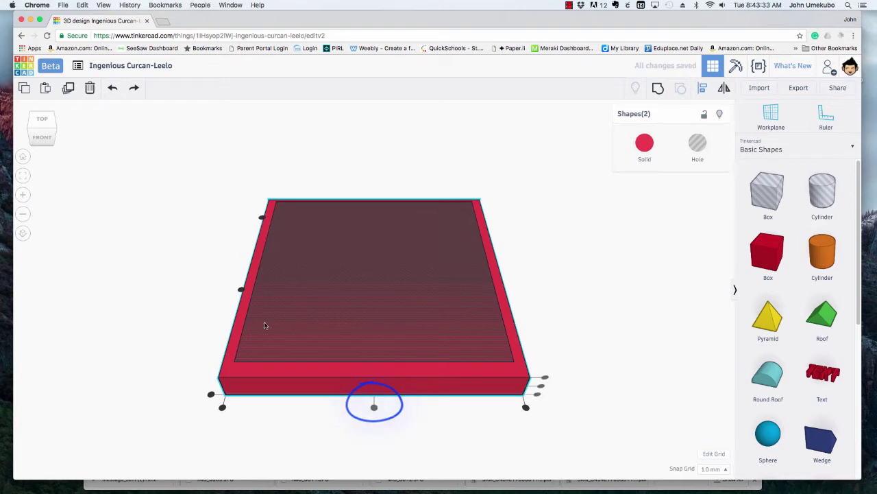
left_click(203, 292)
left_click_drag(563, 427, 377, 284)
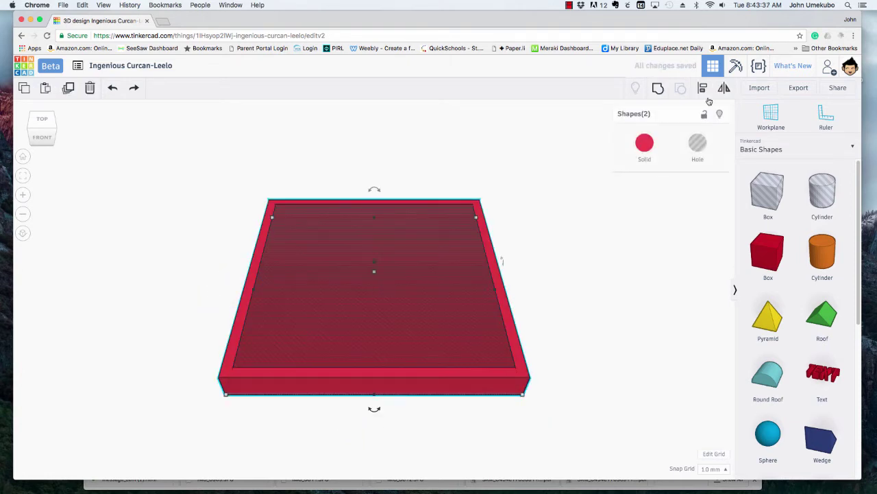
left_click(658, 88)
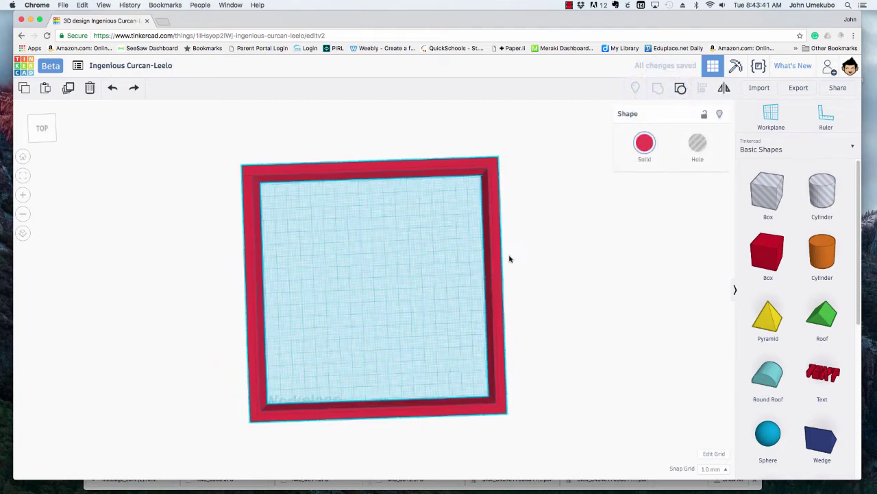
Step: Add 3D text reading 'Oxygen' inside the frame, shrunk to about 84.54 by 21.88 mm
right_click_drag(512, 200, 511, 221)
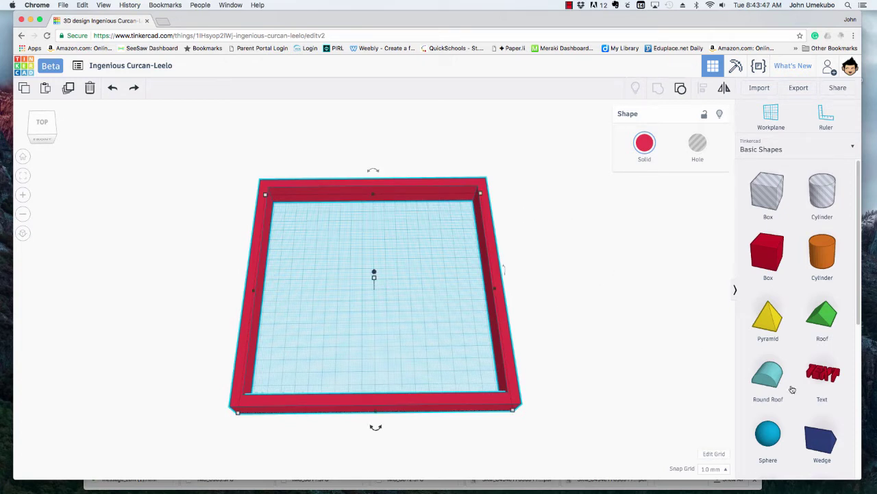
left_click_drag(819, 373, 324, 258)
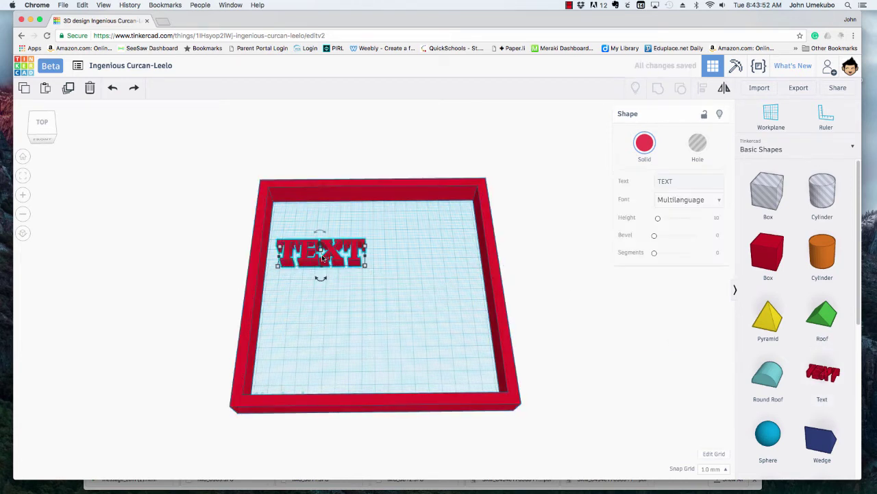
double_click(666, 182)
type("Oxygen")
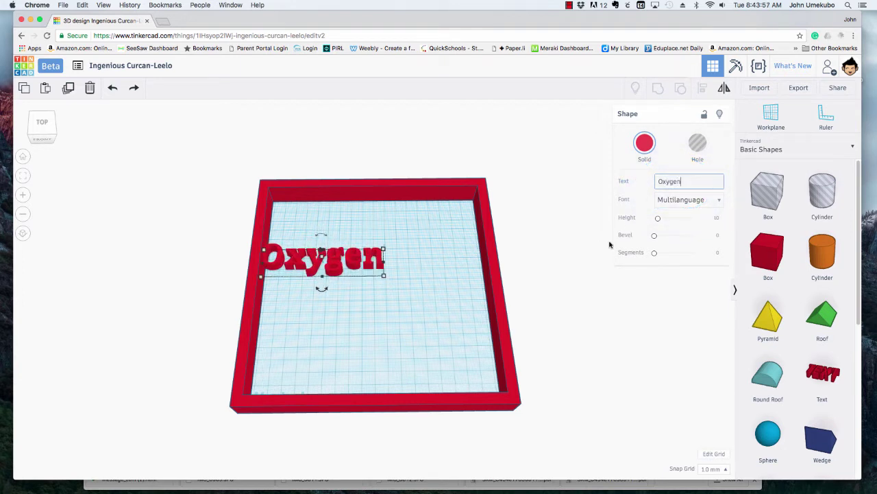
left_click(409, 315)
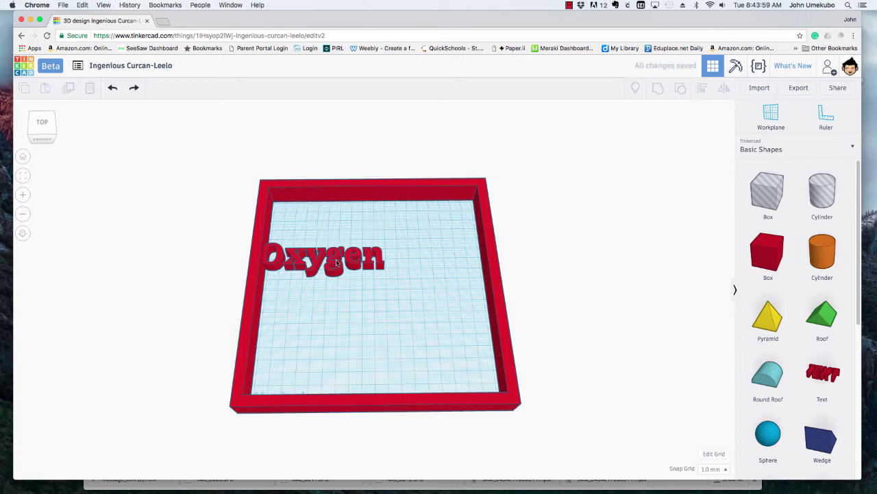
left_click_drag(336, 265, 346, 267)
left_click_drag(398, 279, 359, 258)
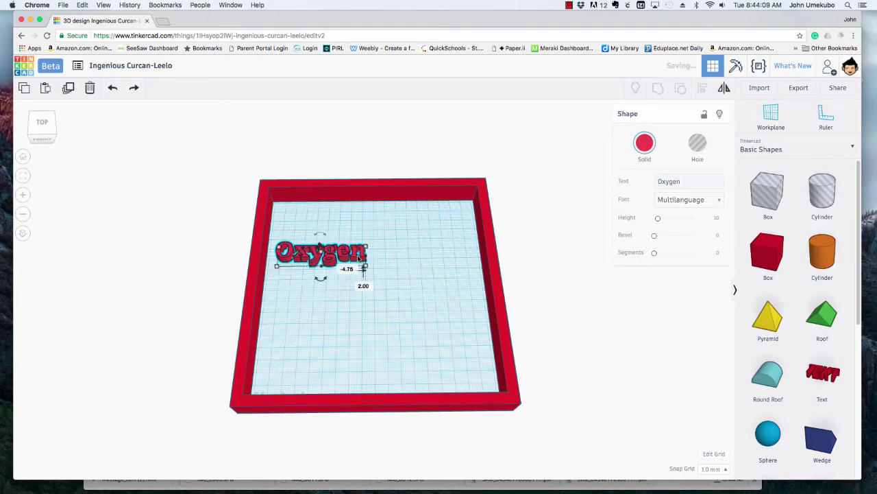
Step: Add a new text shape on the tile and change its wording to 'O'
left_click(775, 250)
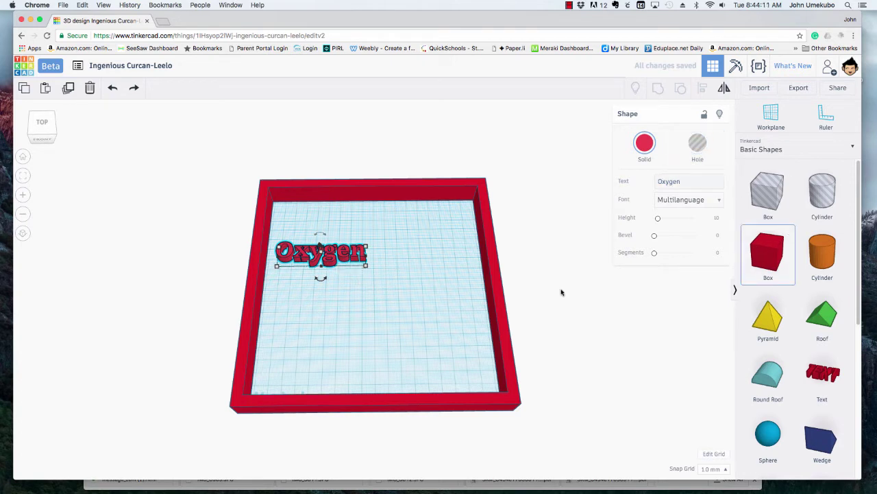
left_click(659, 314)
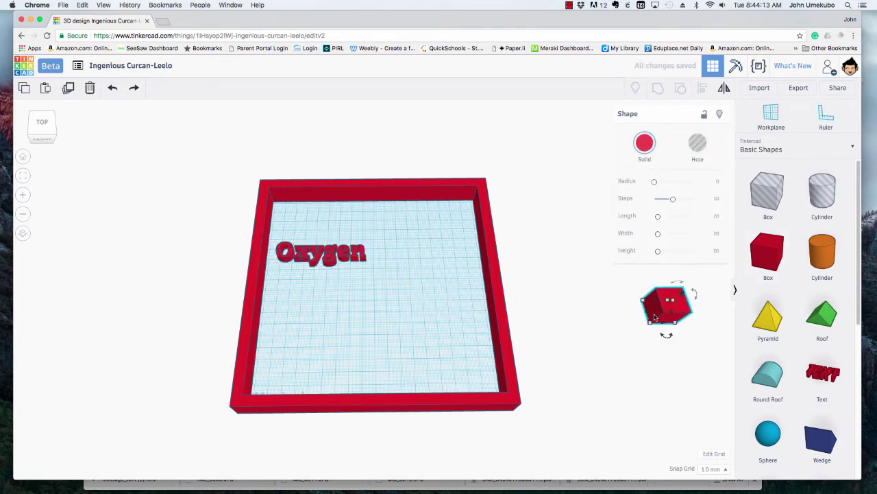
left_click(824, 373)
left_click(336, 299)
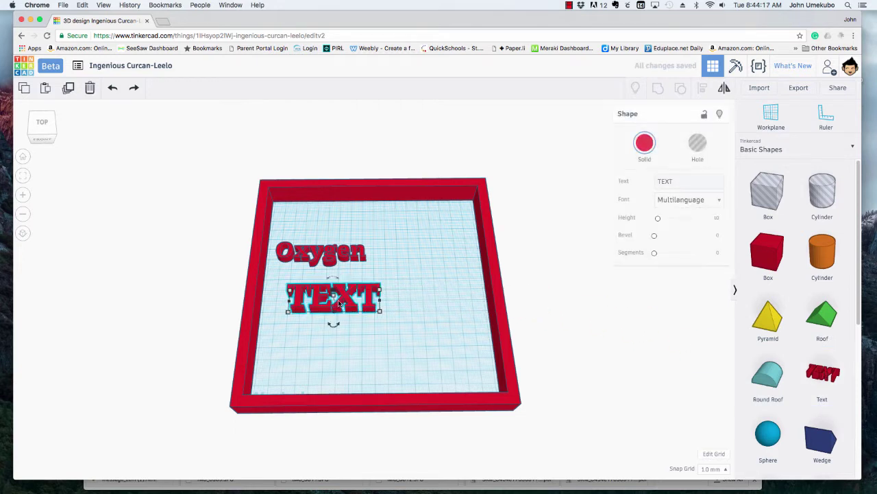
left_click(658, 181)
type("O")
left_click(398, 301)
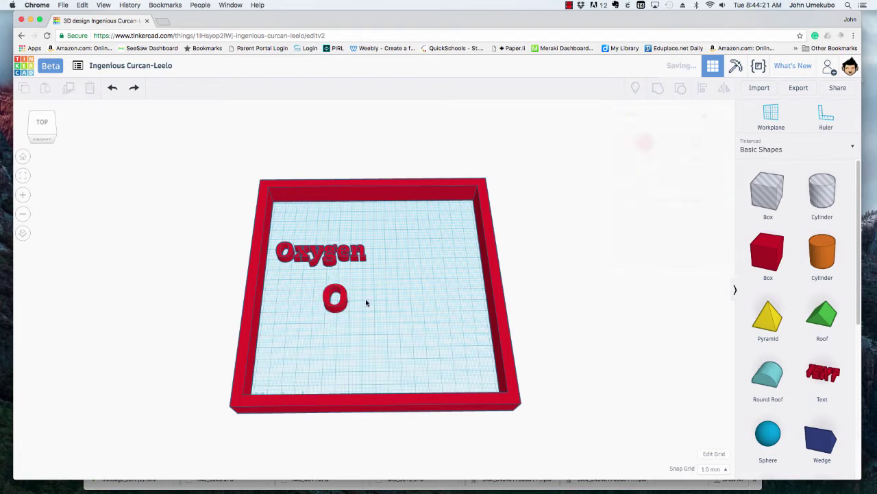
Step: Enlarge the O to about 29.86 by 32.40 mm and move it above Oxygen in top view
left_click_drag(335, 264, 338, 244)
left_click(381, 320)
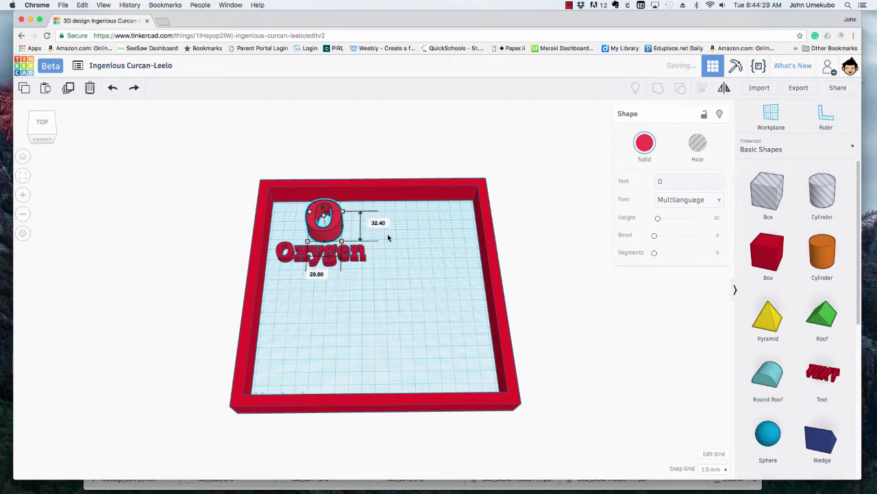
right_click_drag(338, 245, 345, 218)
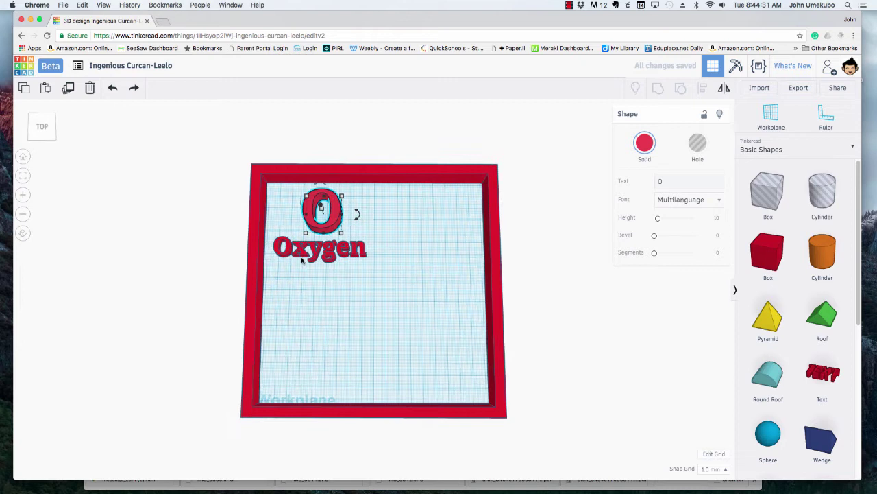
left_click(45, 129)
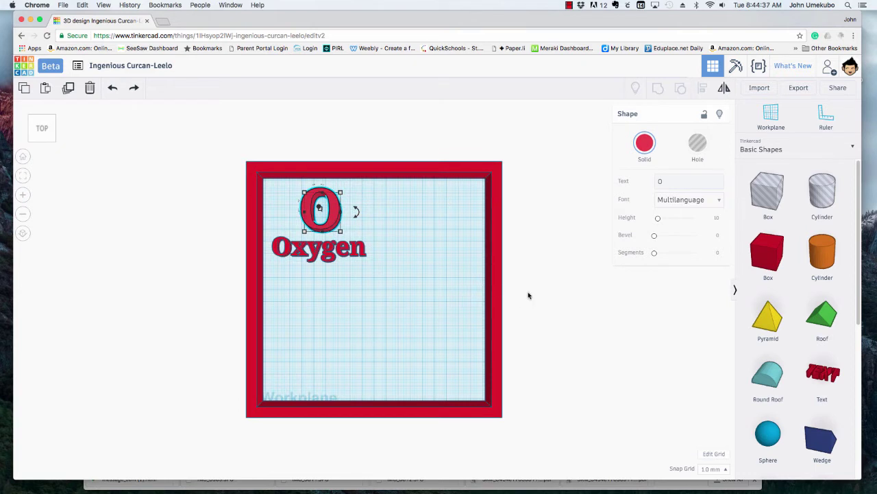
left_click(332, 216)
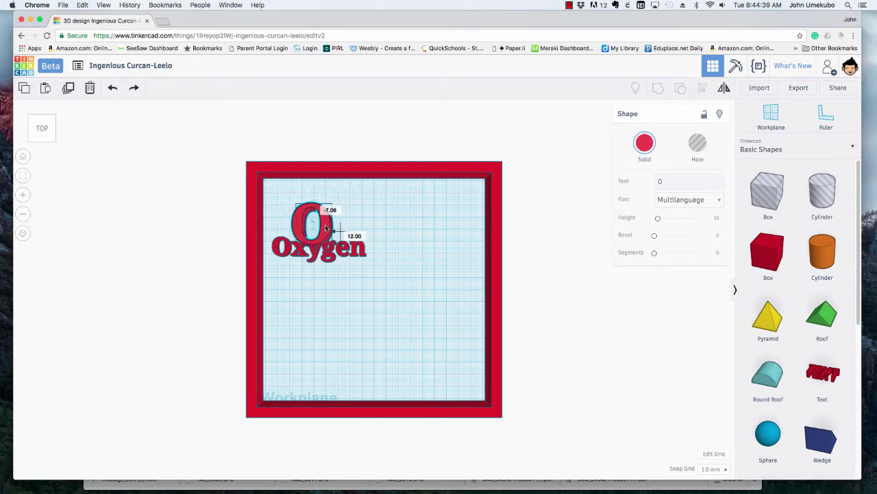
left_click_drag(327, 228, 329, 211)
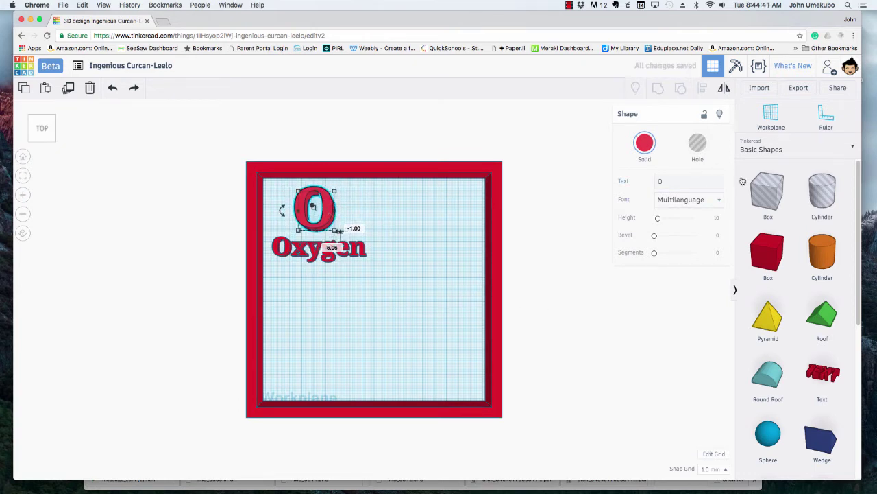
Step: Add a text shape reading '8' and move it into the tile's upper-right corner
left_click_drag(823, 373, 468, 221)
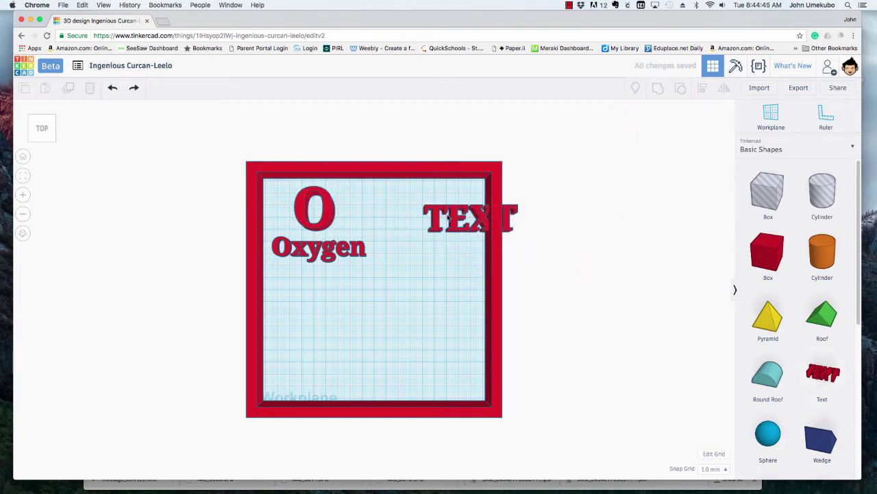
left_click(445, 211)
double_click(657, 181)
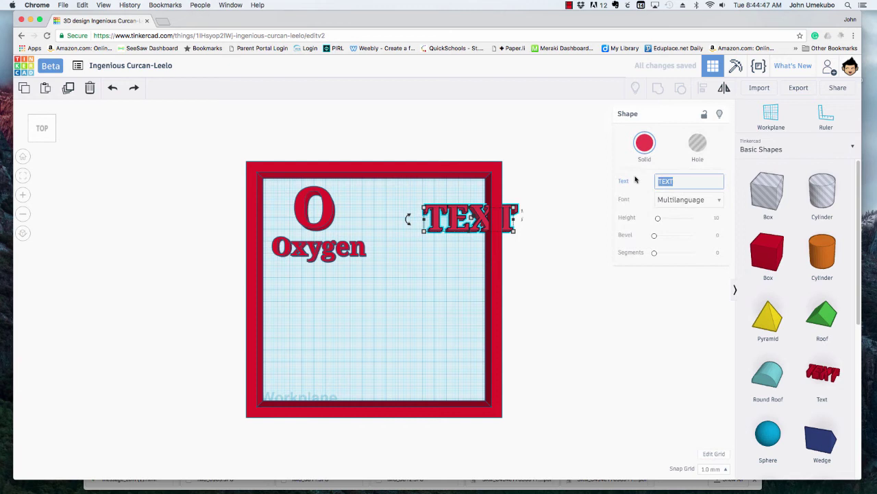
type("8")
left_click(449, 227)
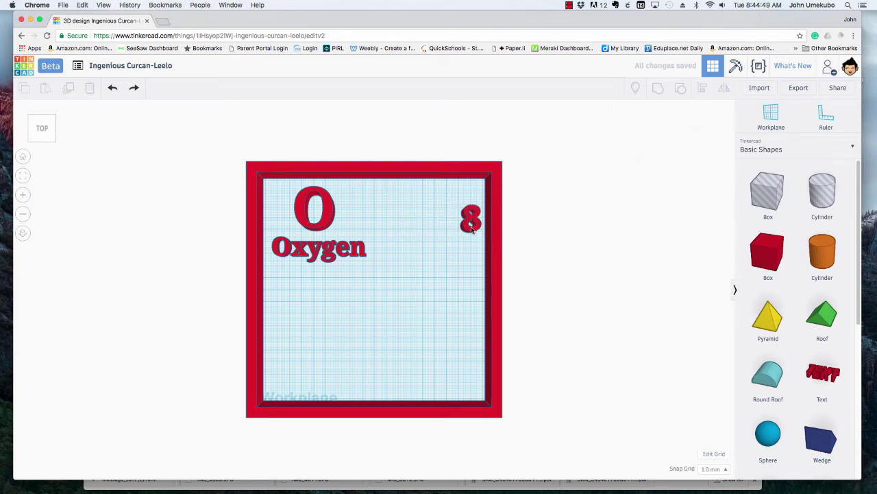
left_click_drag(459, 218, 437, 199)
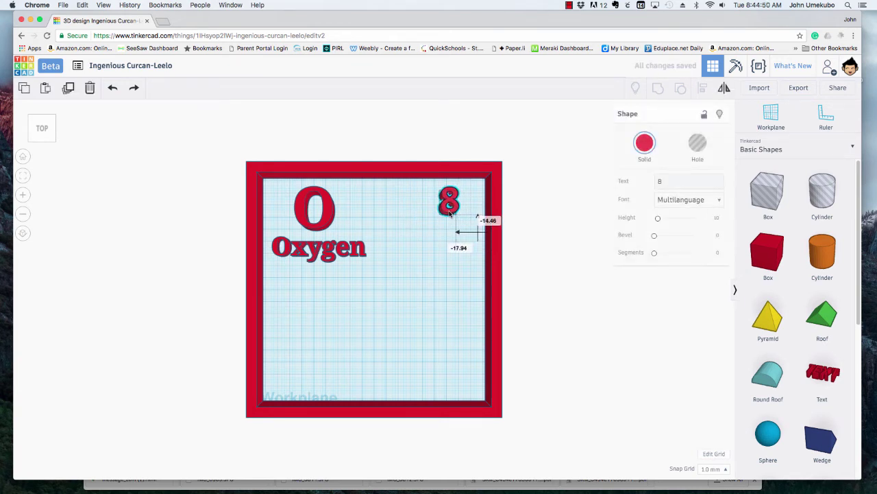
left_click(569, 333)
Step: Add '15.9994 amu' text along the tile's bottom, shrunk to about 104.32 by 12.00 mm
left_click_drag(826, 373, 325, 372)
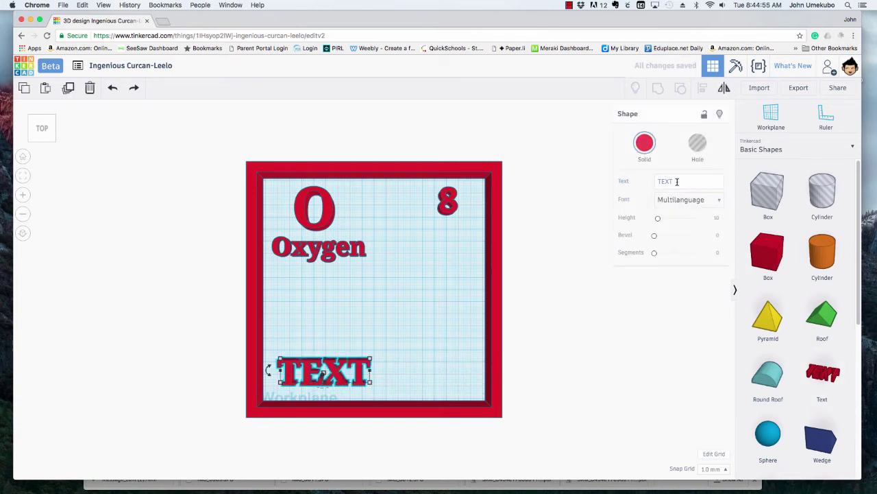
left_click_drag(677, 181, 614, 180)
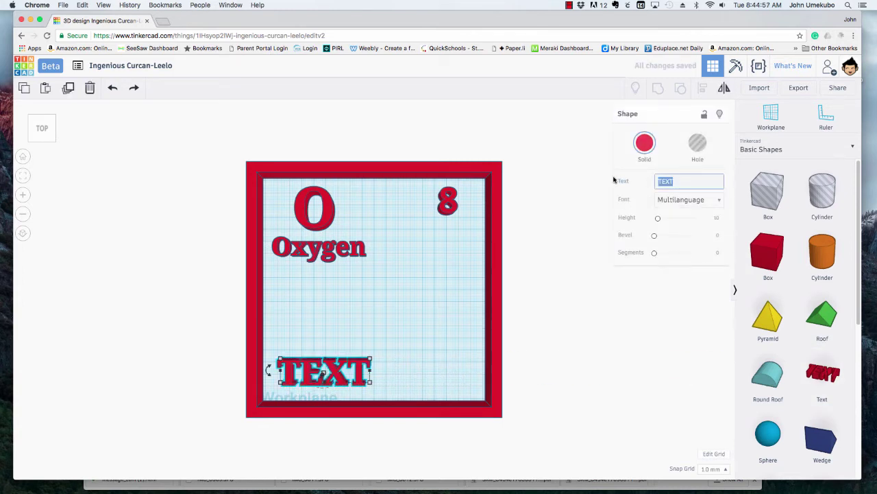
type("15")
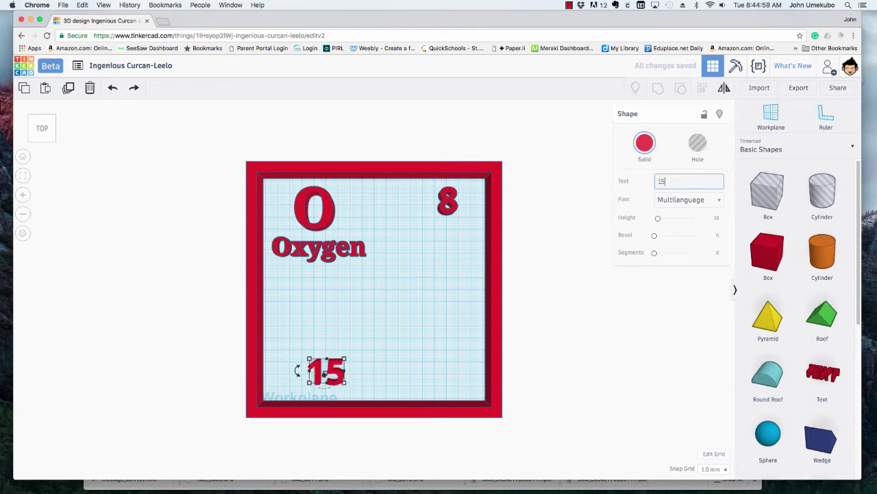
type(".9994")
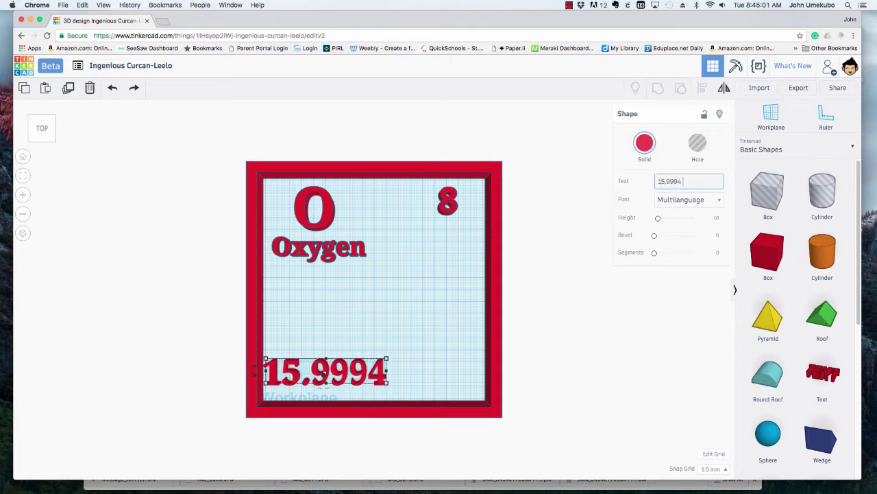
type(" amu")
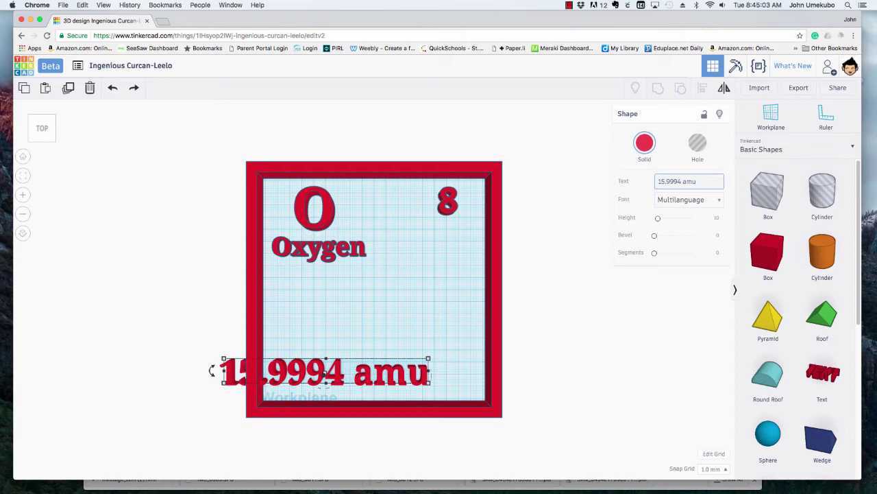
left_click_drag(340, 381, 381, 386)
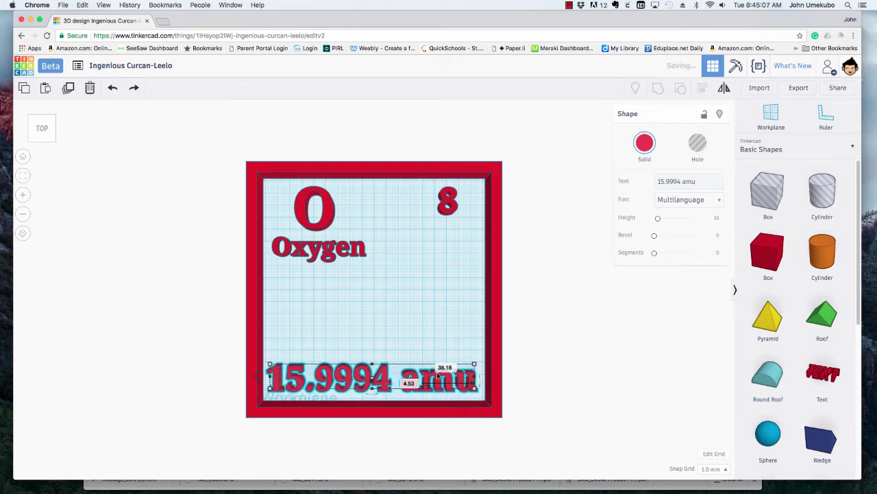
left_click_drag(475, 365, 397, 374)
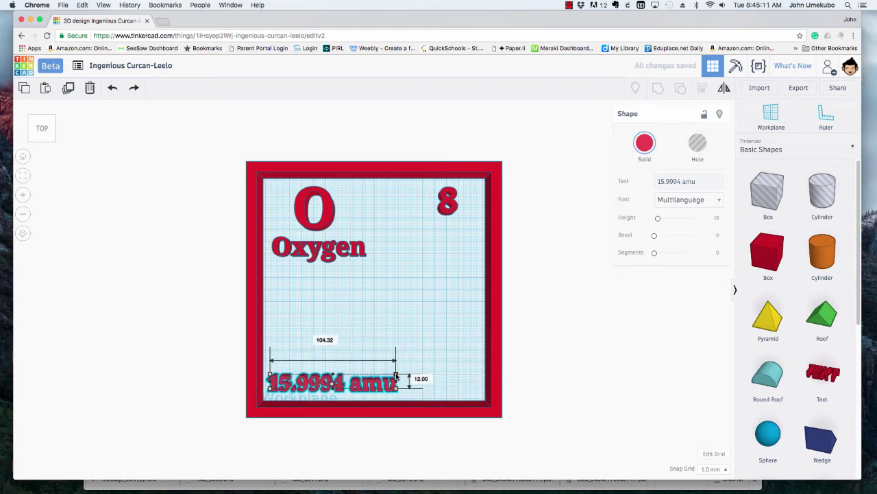
left_click(530, 390)
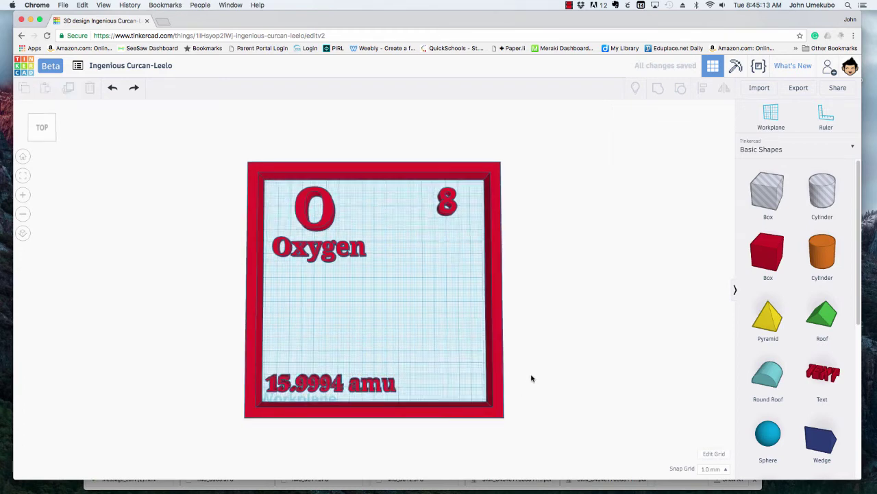
right_click_drag(531, 377, 370, 386)
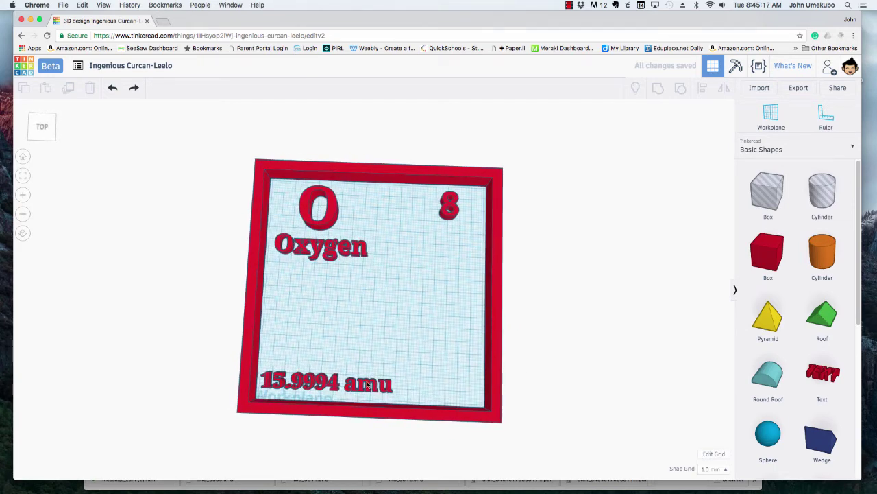
left_click(369, 387)
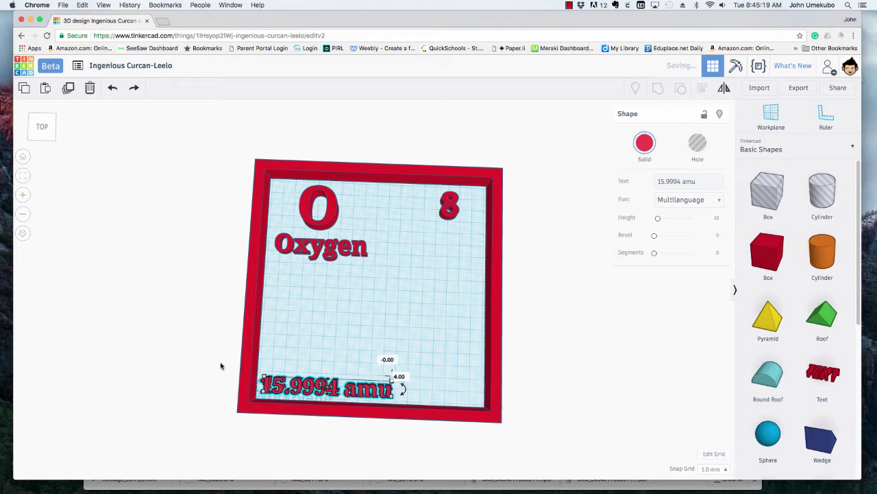
right_click_drag(207, 359, 154, 360)
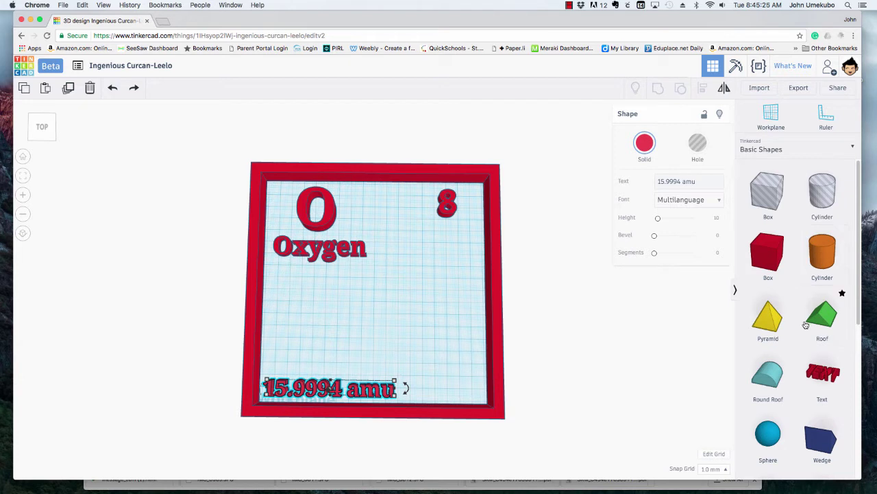
Step: Place a tube on the tile and enlarge it to 81 by 81 mm
scroll(806, 325, "down", 5)
scroll(807, 325, "down", 4)
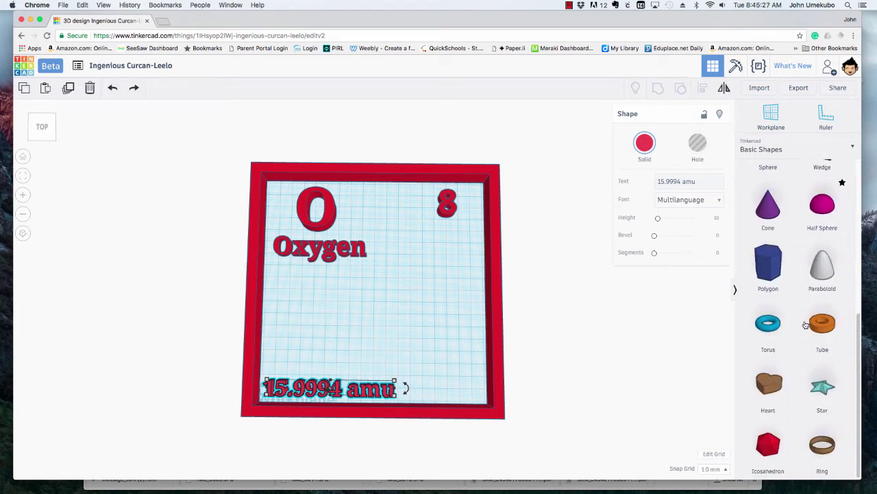
left_click_drag(816, 325, 446, 357)
left_click_drag(462, 365, 469, 373)
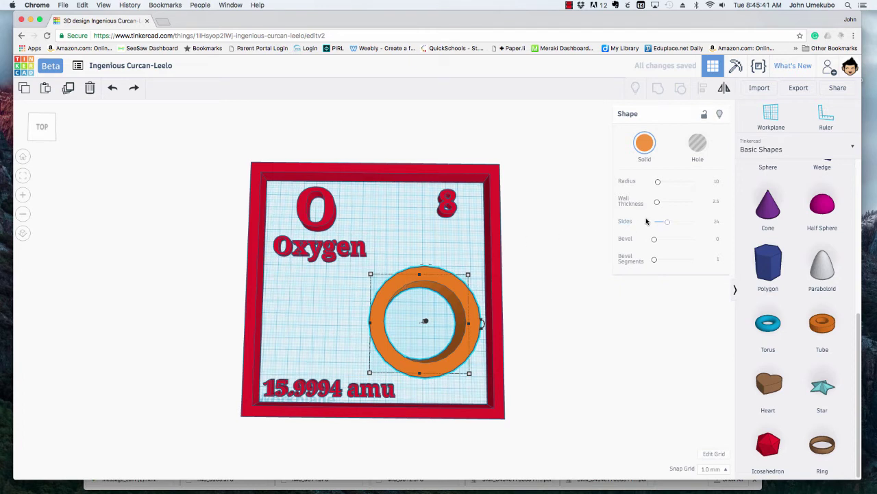
Step: Reduce the tube's wall thickness from 2.5 to 1 and view it in perspective
left_click(717, 202)
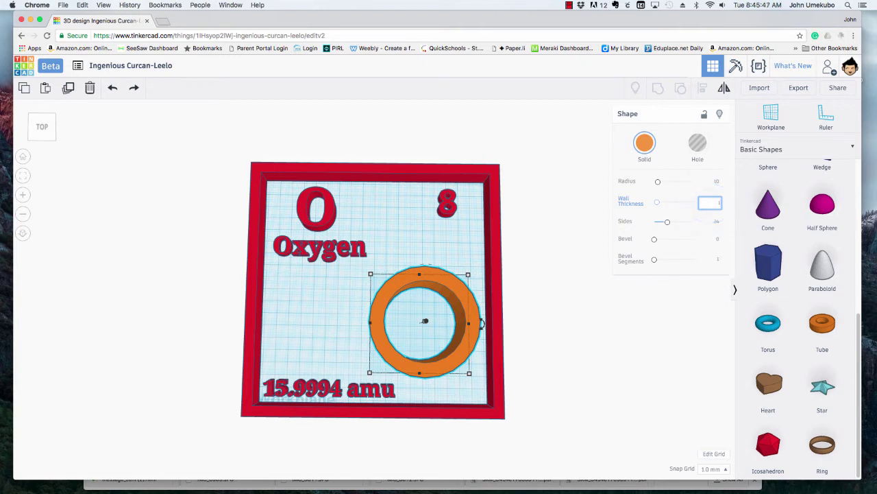
type("1")
key("Return")
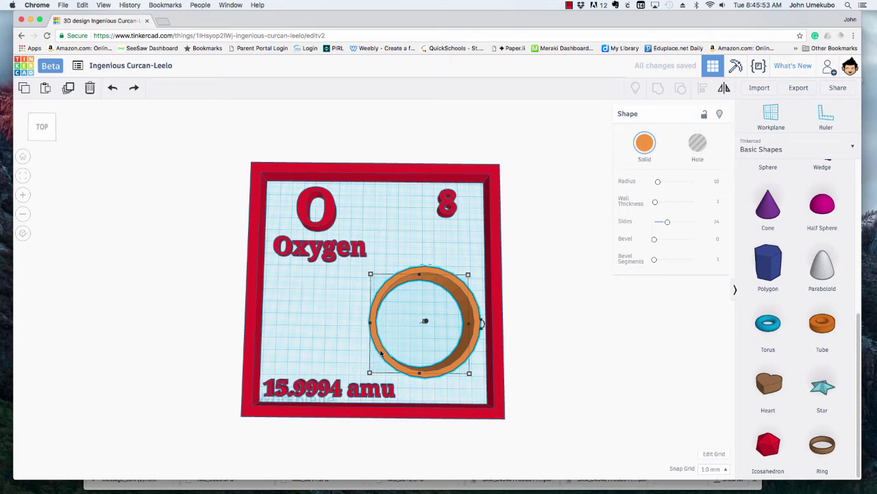
right_click_drag(439, 350, 444, 307)
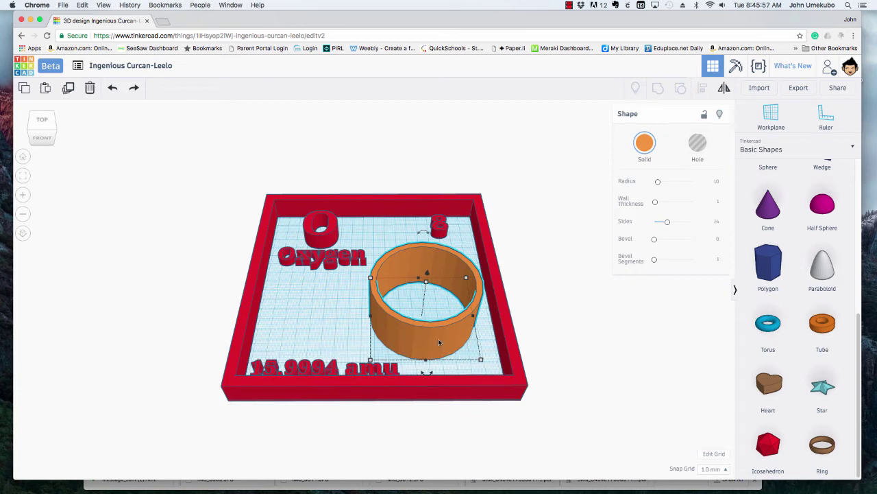
Step: Raise the outer ring's sides to about 40 and lower its height to 13
scroll(412, 336, "up", 5)
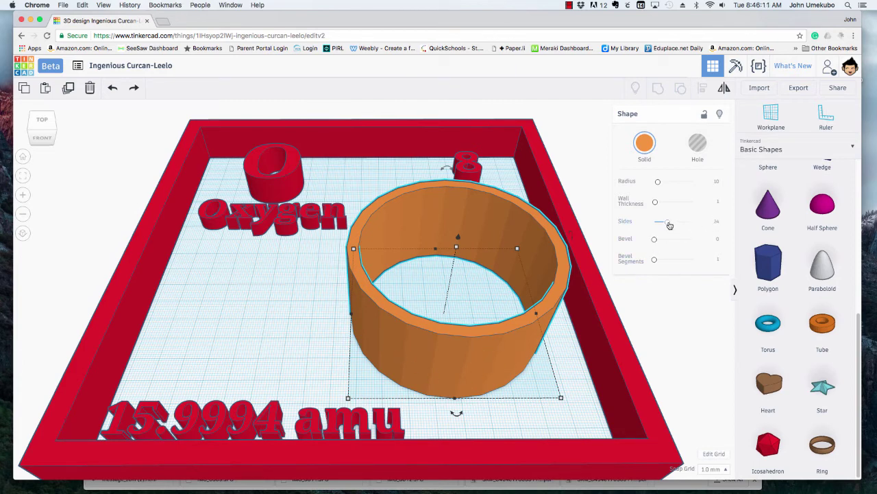
left_click_drag(669, 225, 677, 222)
mouse_move(483, 281)
right_mouse_down()
mouse_move(464, 336)
mouse_move(474, 329)
mouse_move(478, 289)
right_mouse_up()
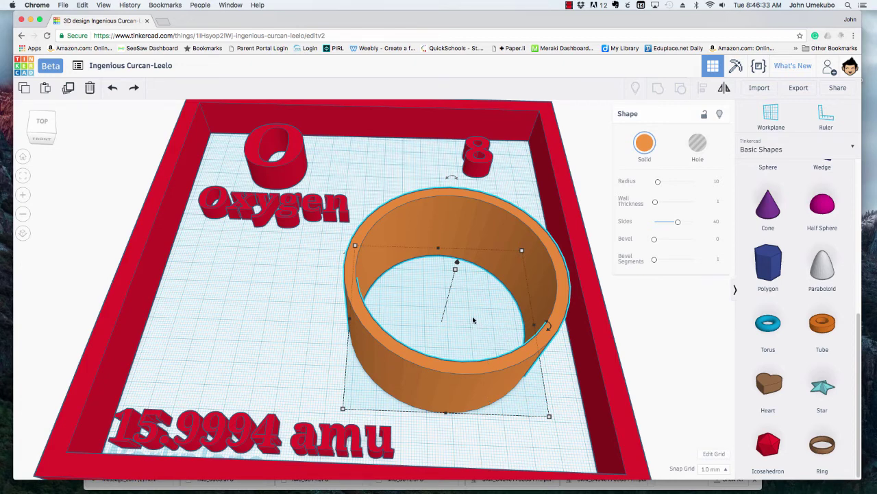
left_click_drag(455, 269, 445, 309)
right_click_drag(500, 213, 496, 229)
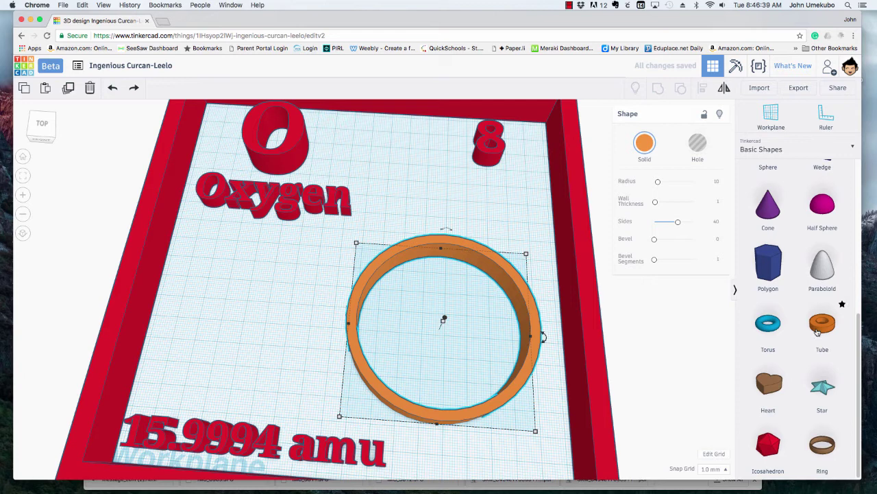
Step: Place a second tube inside the ring and resize it to about 51 across
left_click_drag(816, 332, 442, 324)
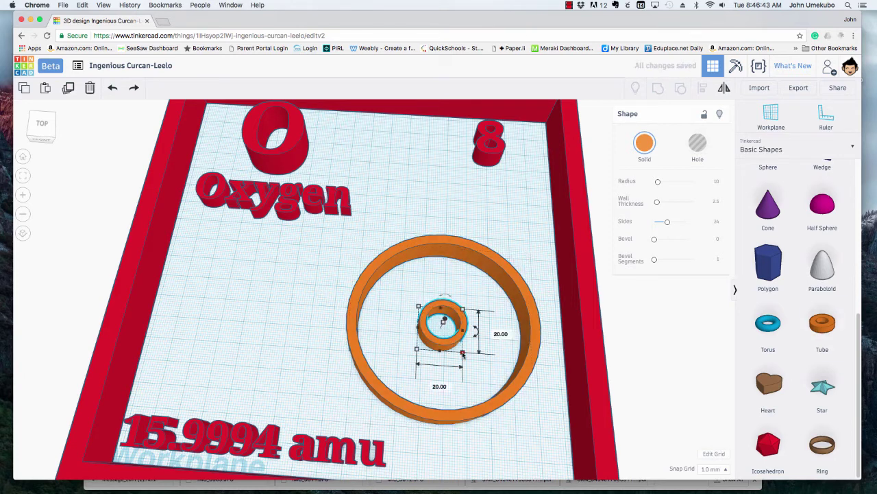
left_click_drag(463, 353, 525, 415)
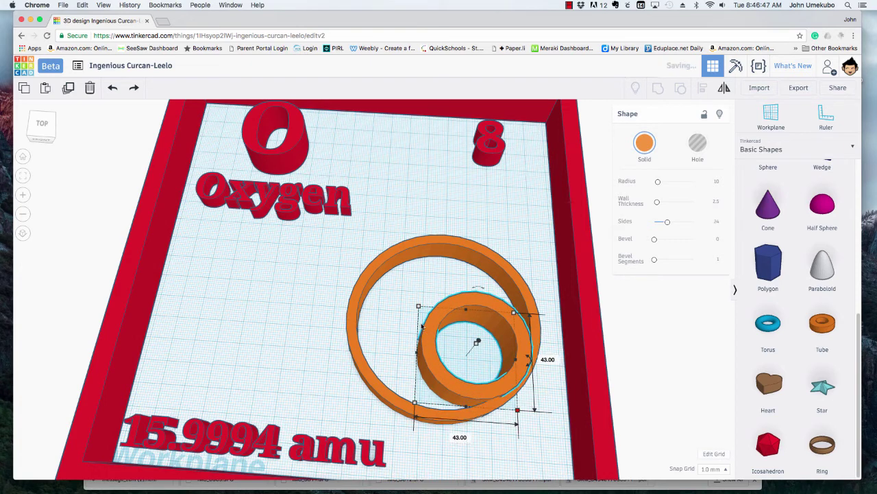
left_click_drag(407, 309, 392, 301)
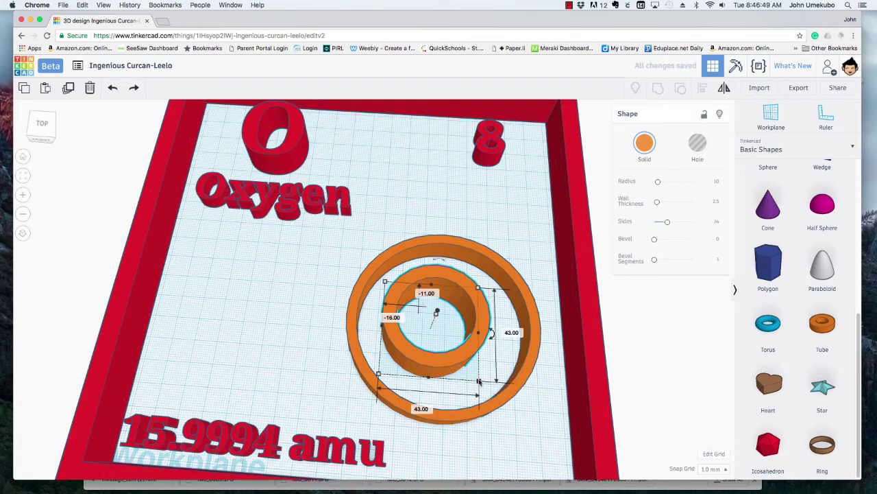
left_click_drag(479, 379, 496, 401)
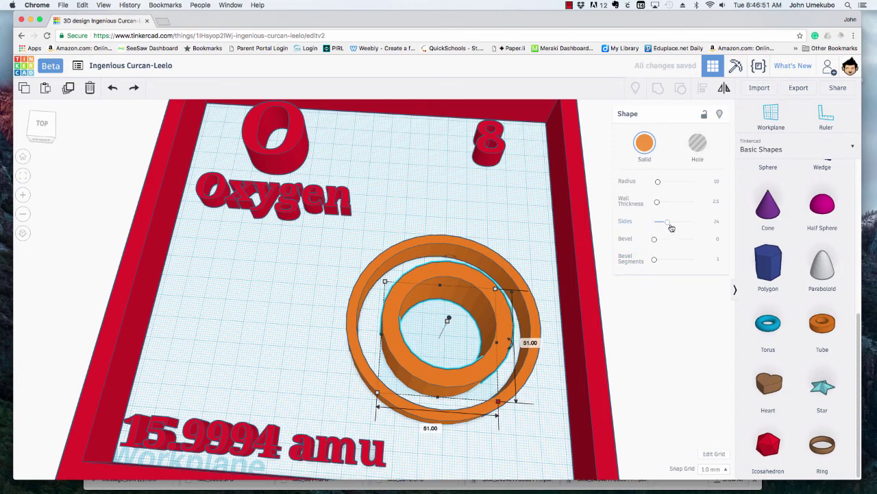
Step: Give the inner tube about 39 sides, wall thickness 1, height 22; drop a central cylinder
left_click_drag(673, 226, 678, 223)
left_click(716, 201)
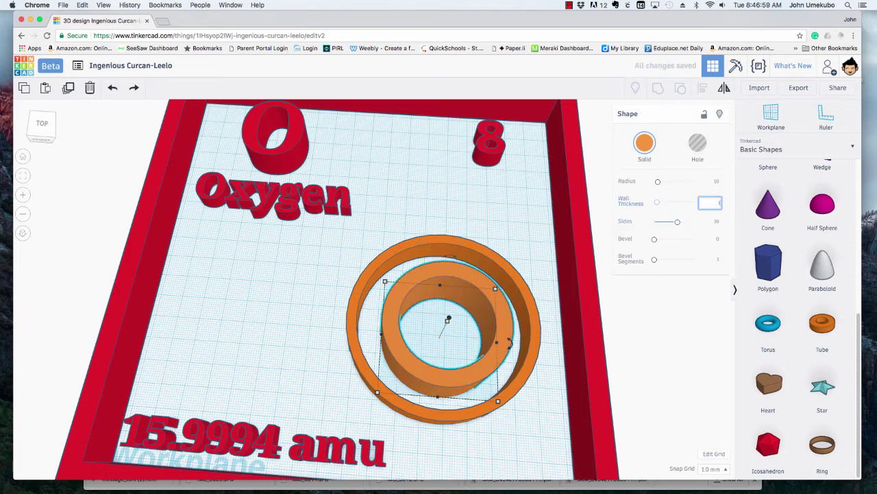
key("Return")
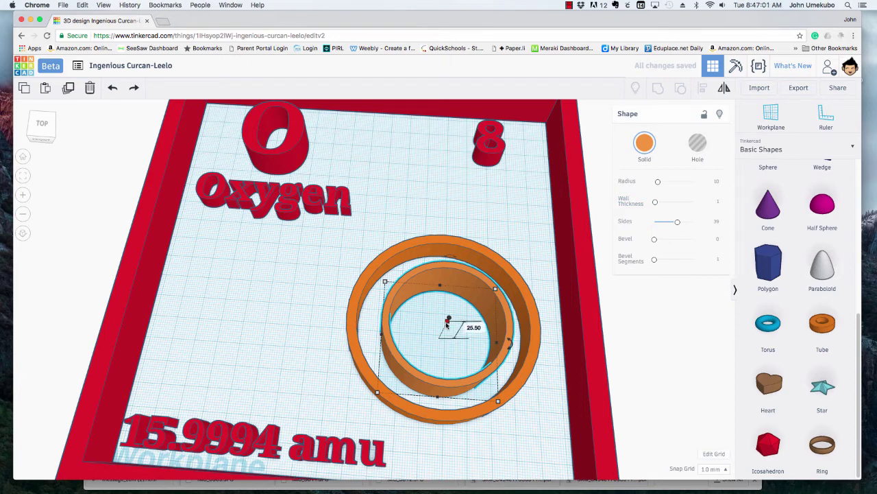
left_click_drag(447, 335, 448, 327)
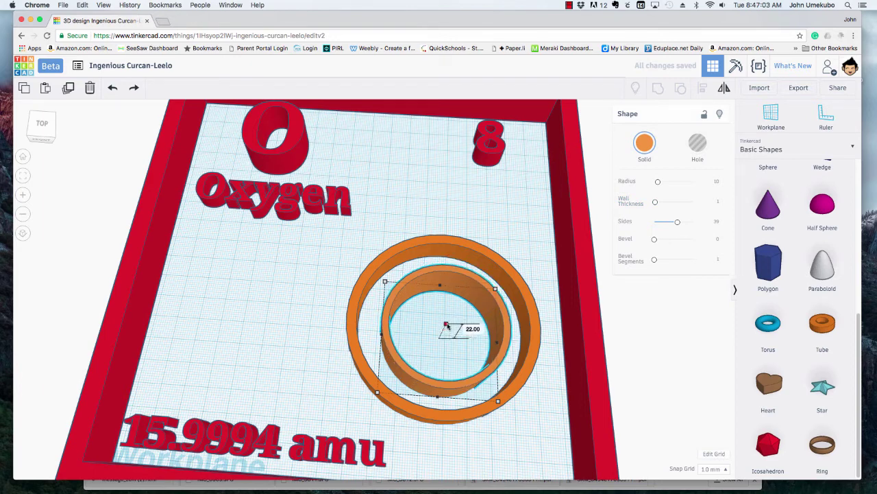
scroll(800, 247, "up", 2)
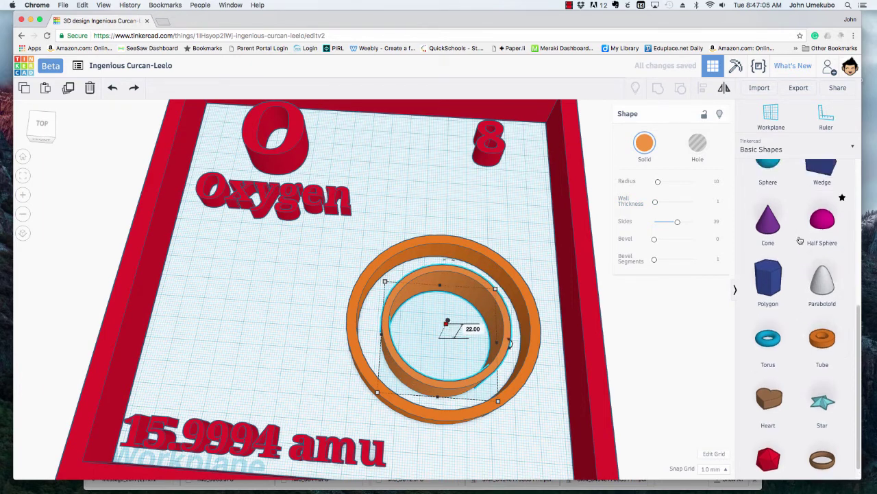
scroll(800, 245, "up", 5)
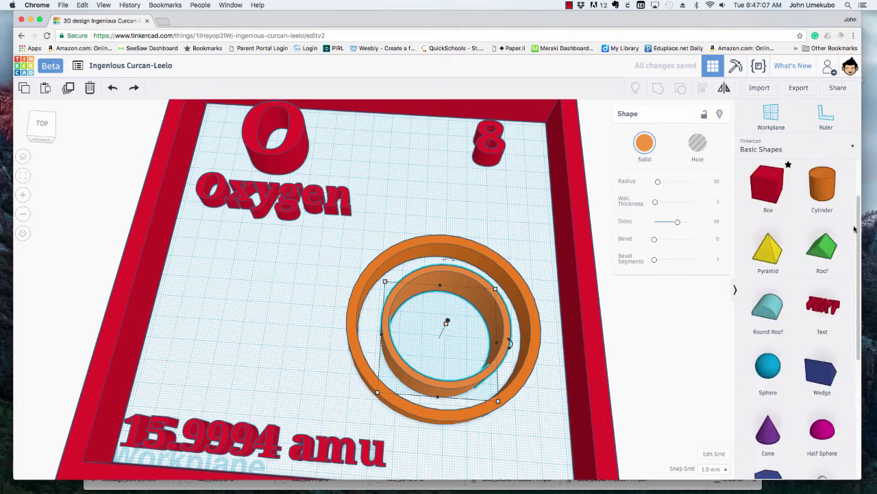
left_click_drag(815, 186, 443, 341)
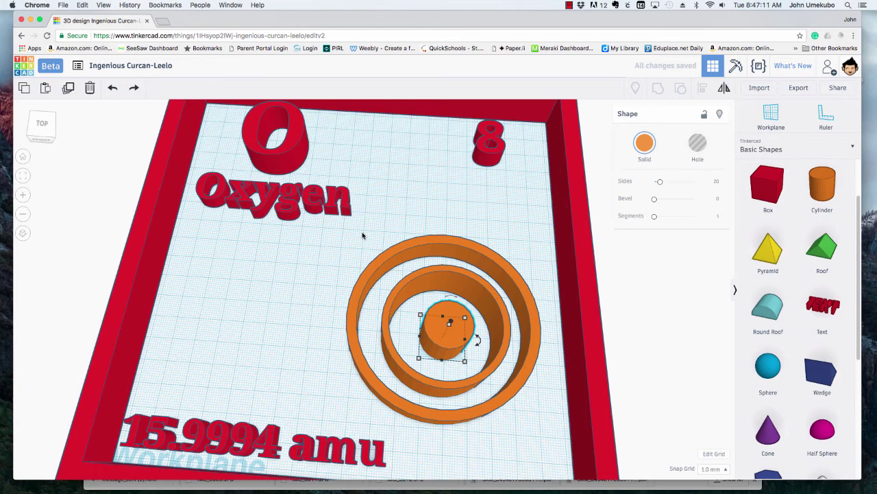
Step: Center the cylinder nucleus within both concentric tubes using Align
left_click_drag(349, 233, 533, 416)
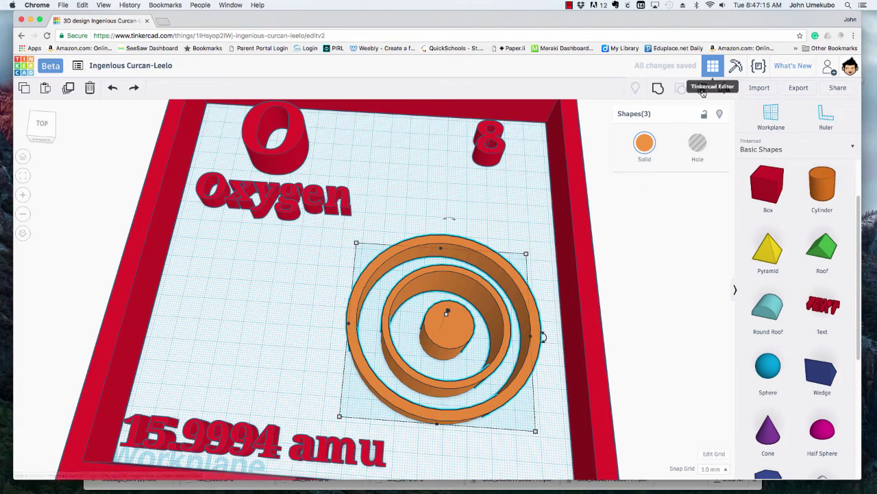
left_click(703, 93)
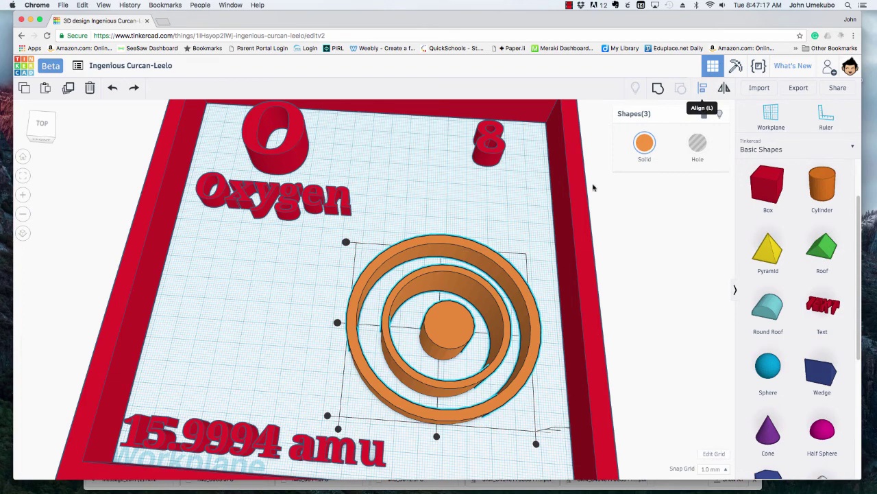
left_click(338, 323)
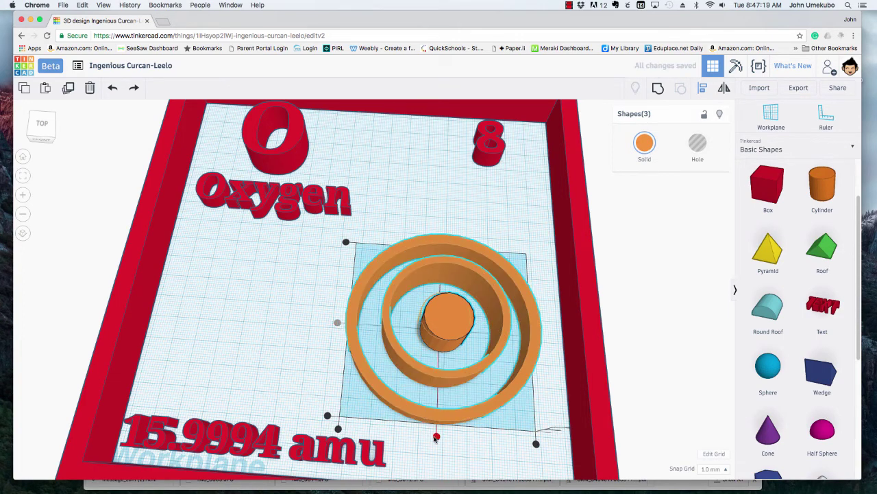
Step: Switch to top view and place another cylinder on the tile above the rings
left_click(41, 123)
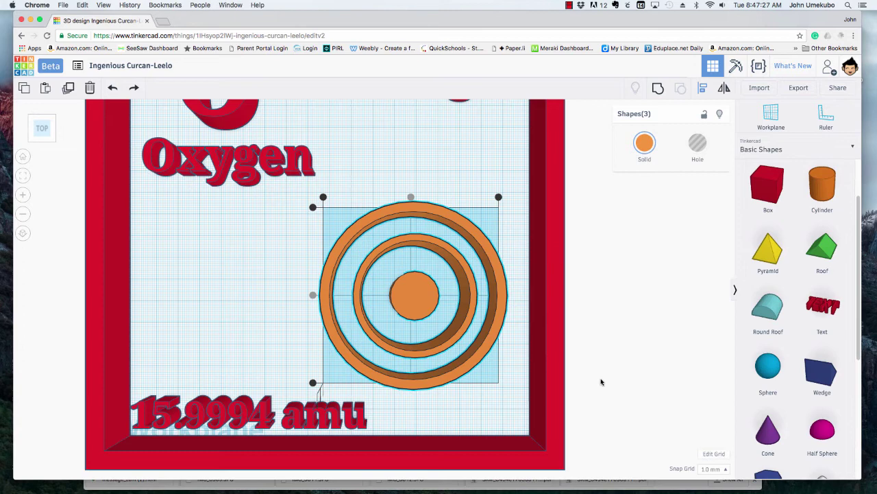
middle_click_drag(627, 337, 578, 337)
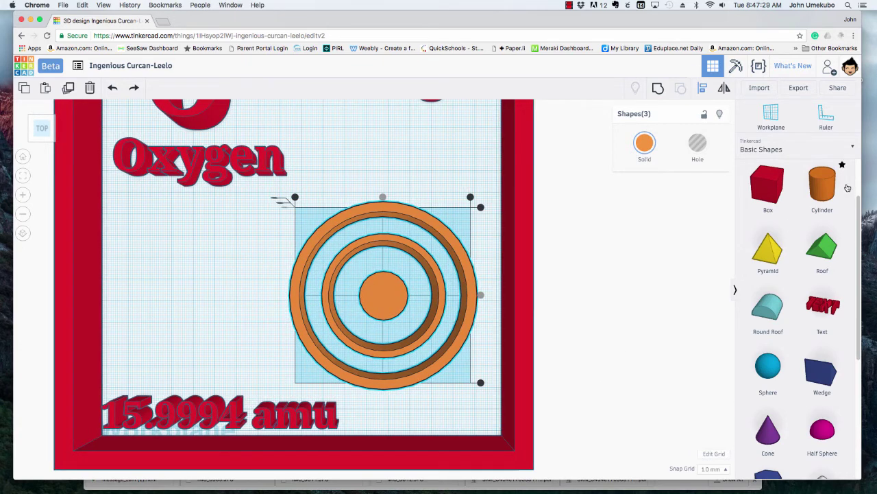
left_click_drag(826, 192, 418, 147)
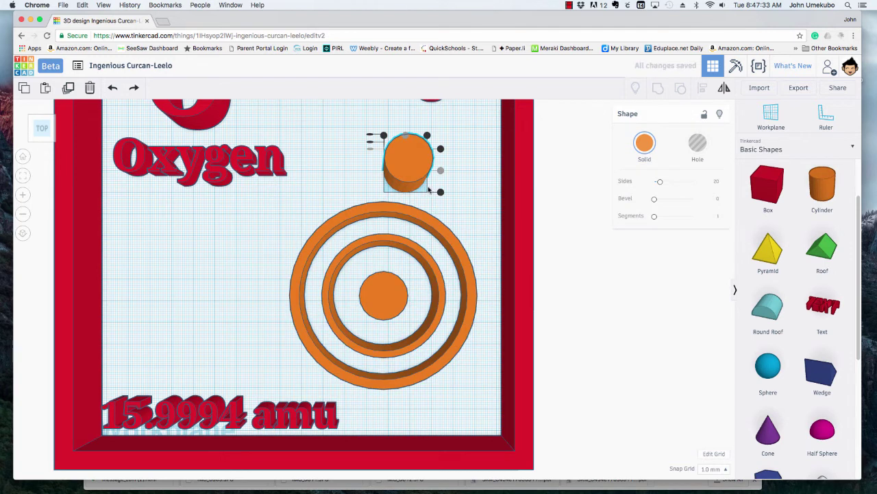
Step: Shrink the new cylinder to a small electron sitting at the top of the ring
left_click(467, 174)
left_click(388, 166)
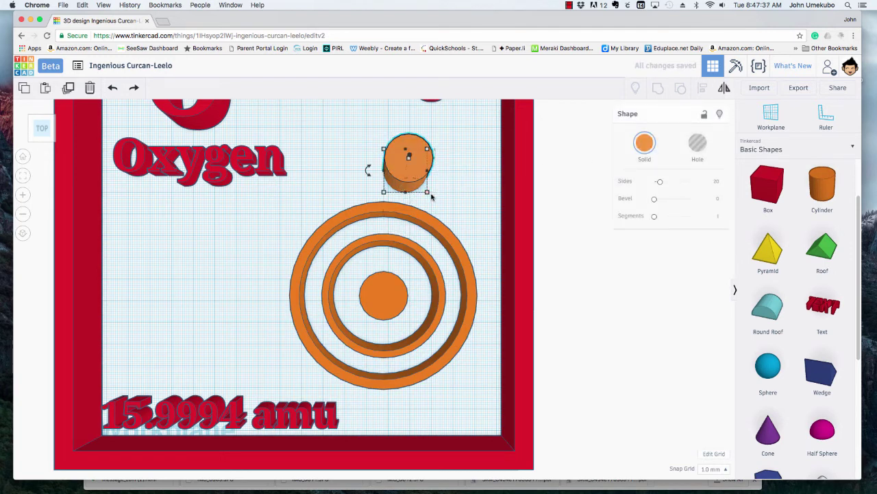
mouse_move(427, 193)
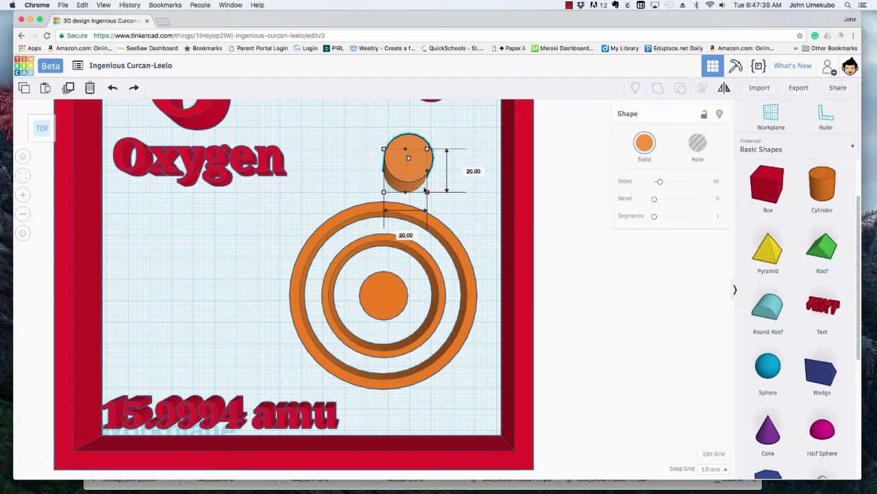
left_click_drag(427, 192, 388, 252)
left_click(386, 146)
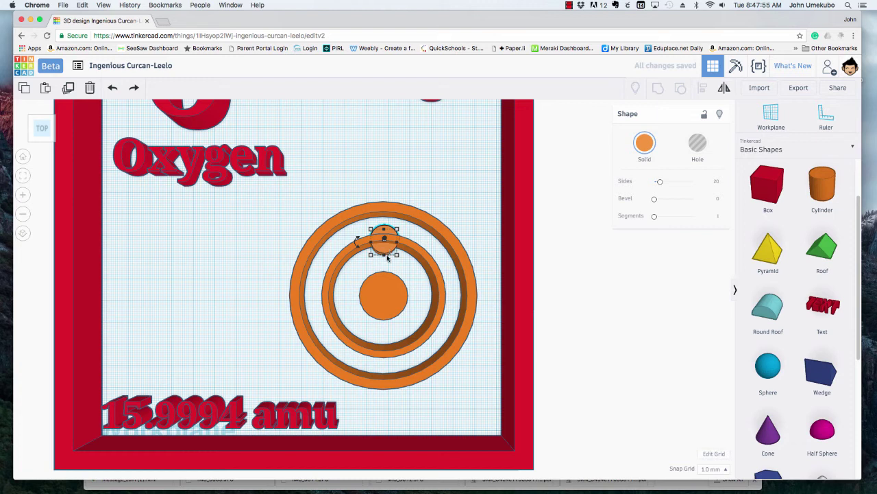
Step: Place an electron at the inner ring's bottom and a copy on the outer ring's upper right
left_click_drag(388, 257, 386, 352)
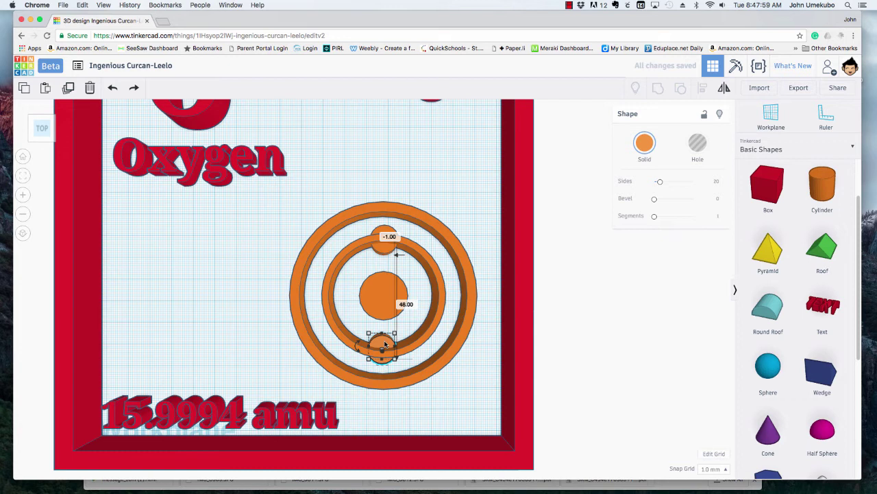
key("ctrl+d")
left_click_drag(387, 341, 433, 377)
Step: Duplicate electrons and spread them to the outer ring's top left, bottom, left and right
key("ctrl+d")
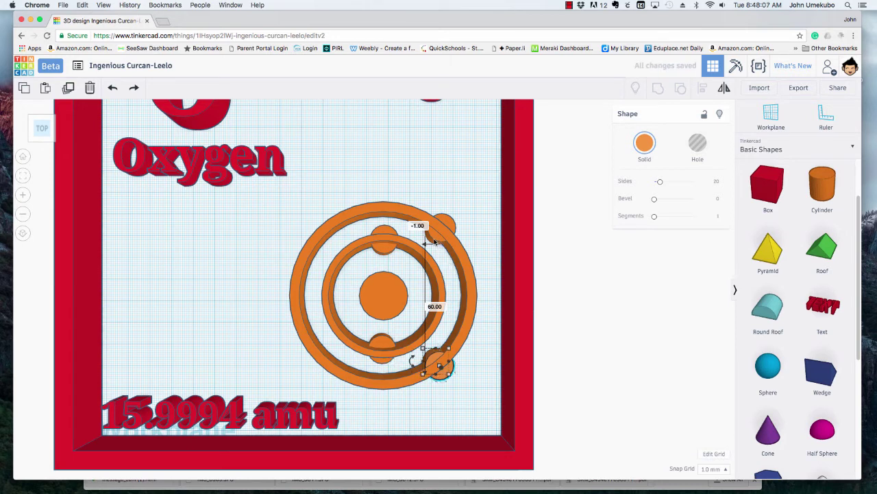
left_click(436, 233)
key("ctrl+d")
left_click_drag(436, 233, 320, 227)
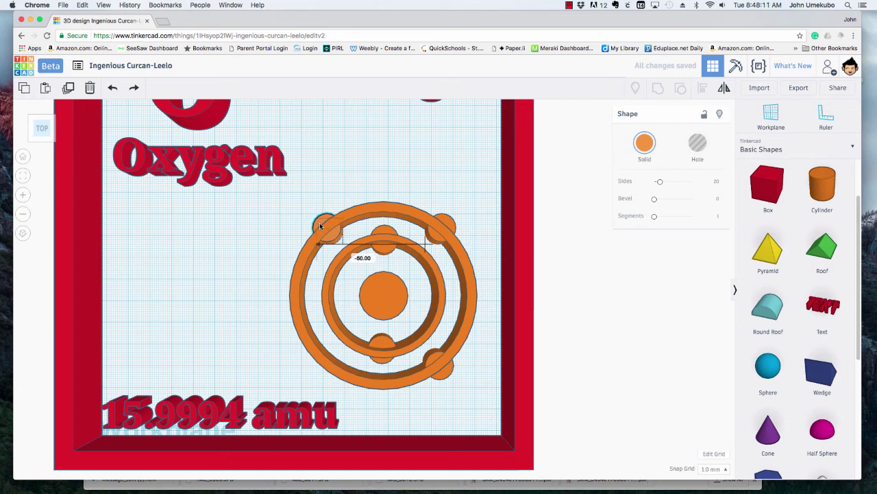
left_click(440, 376)
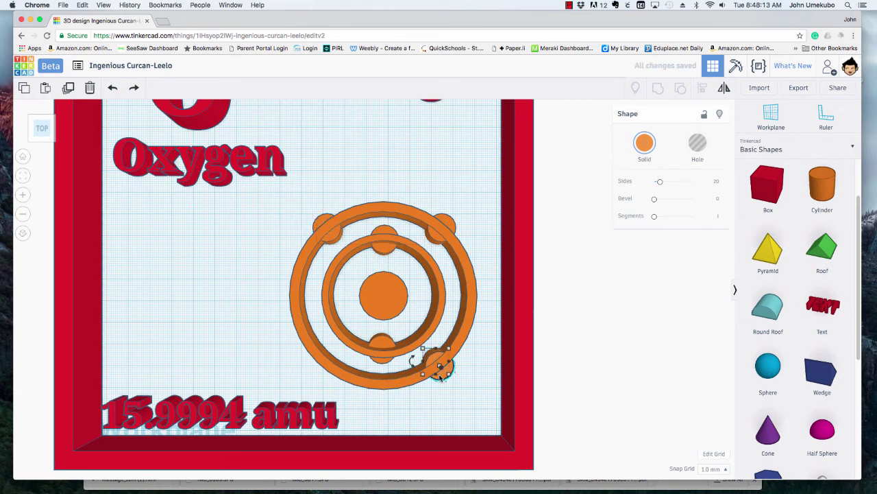
left_click_drag(441, 377, 332, 367)
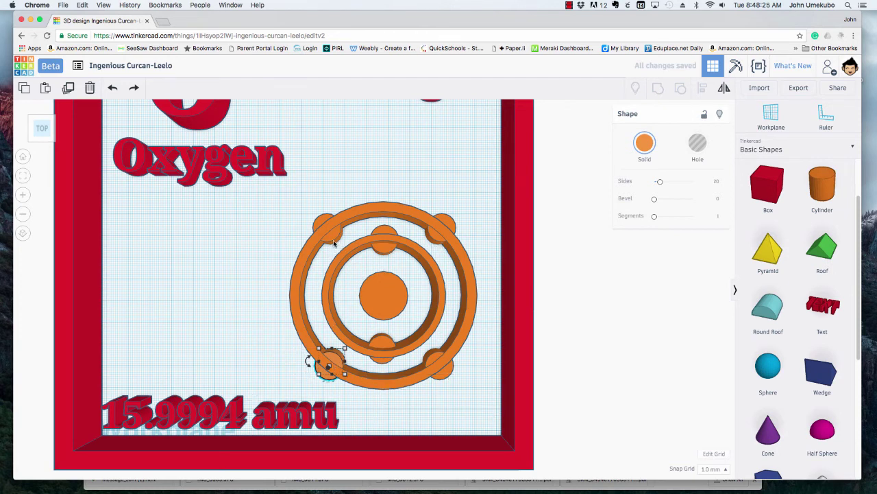
left_click_drag(386, 234, 296, 289)
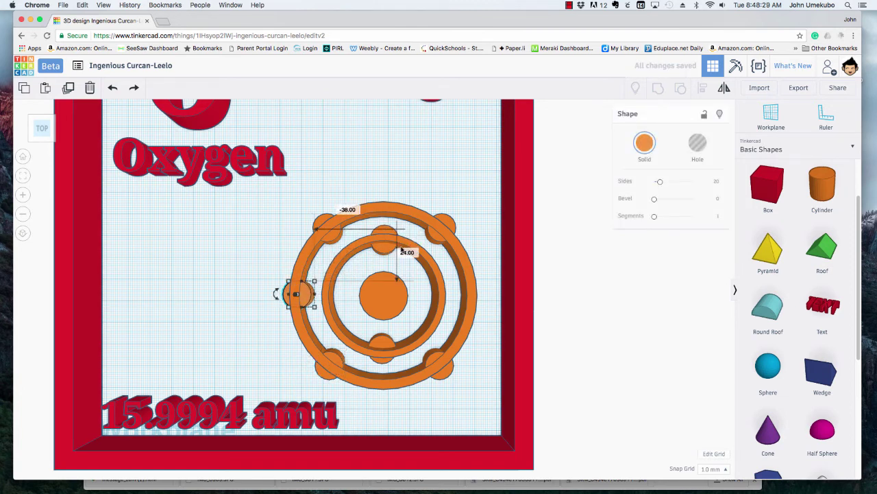
left_click_drag(386, 253, 474, 304)
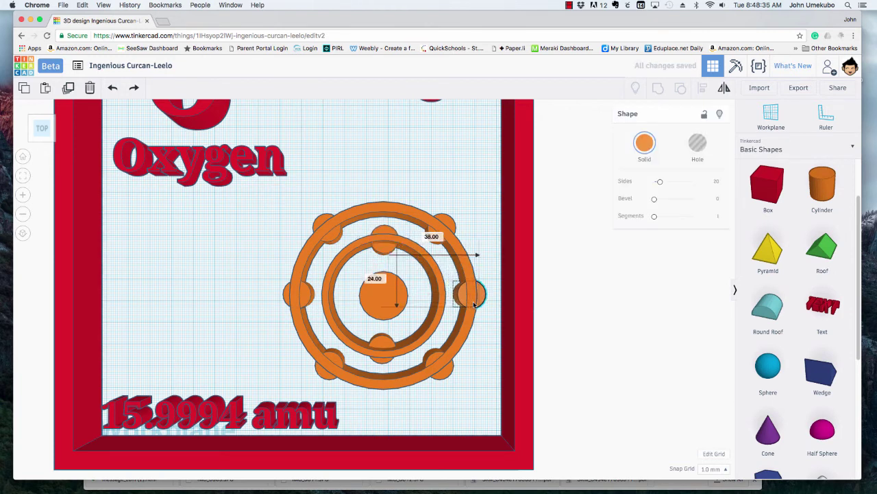
scroll(179, 290, "down", 5)
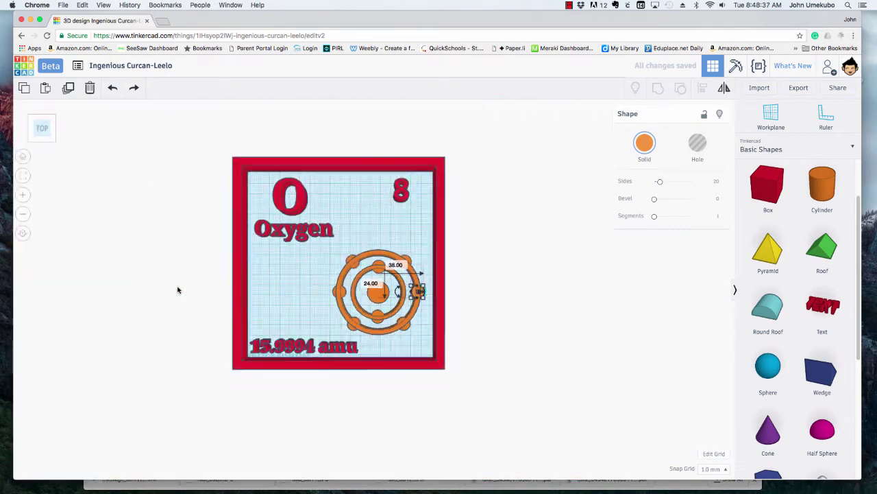
right_click_drag(211, 303, 208, 282)
scroll(207, 282, "up", 2)
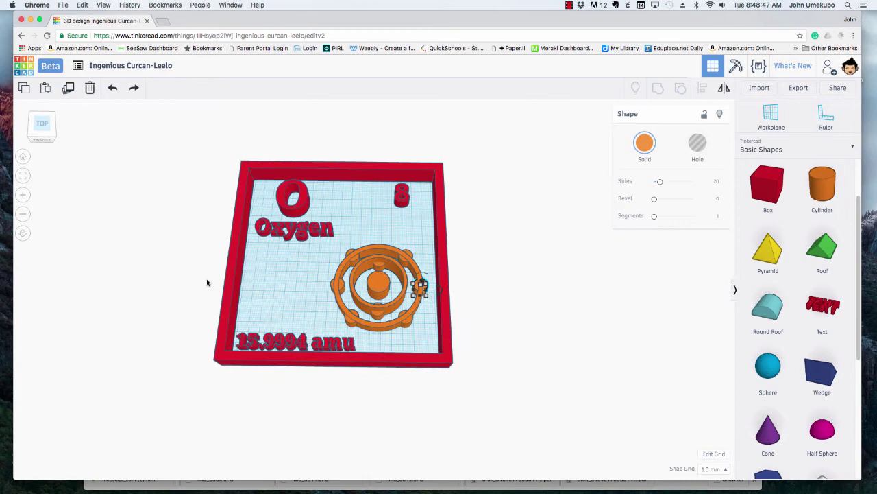
middle_click_drag(199, 281, 226, 310)
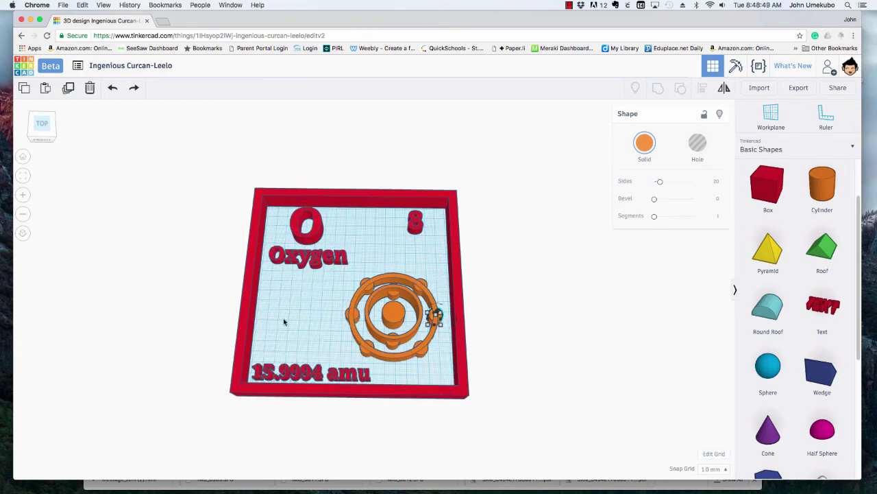
left_click(472, 333)
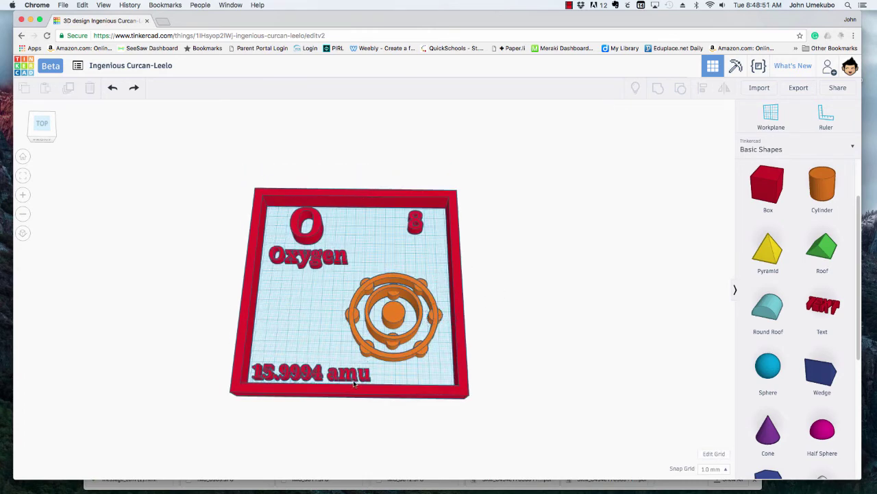
right_click_drag(384, 454, 375, 410)
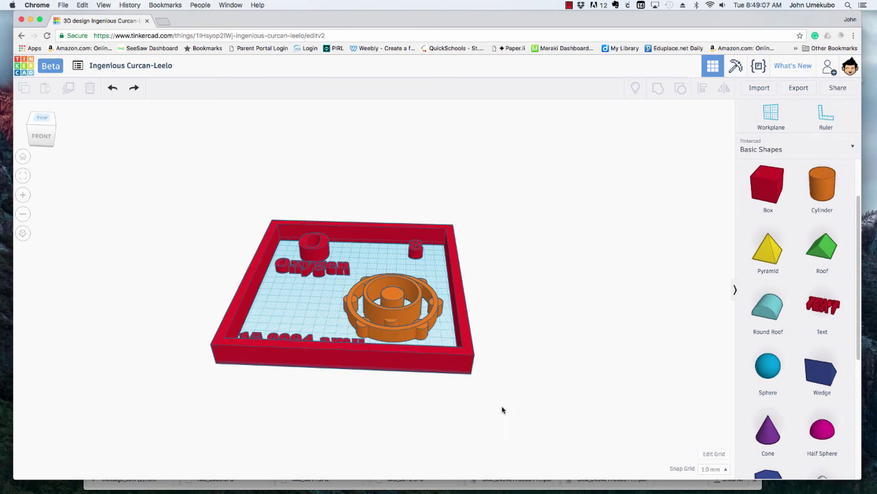
Step: Select all 16 tile shapes, lower them 3 mm below the workplane, and check the underside
left_click_drag(384, 341, 177, 198)
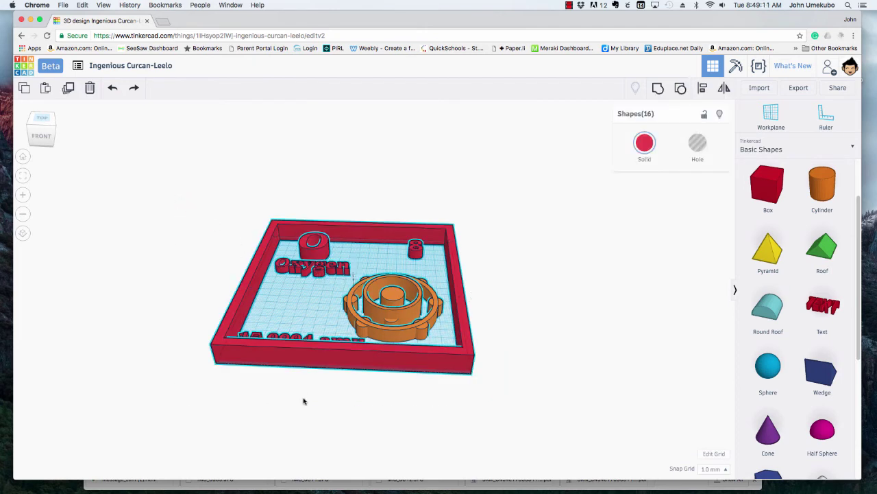
right_click_drag(304, 401, 322, 356)
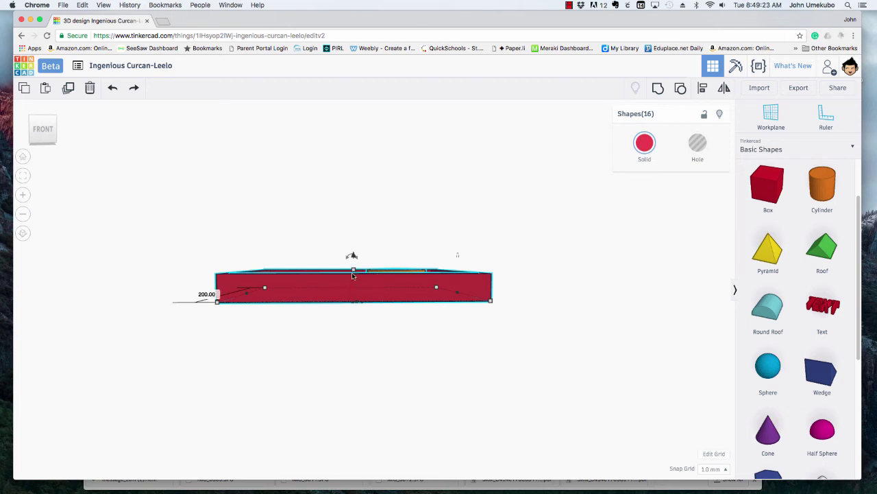
mouse_move(354, 259)
scroll(346, 251, "up", 5)
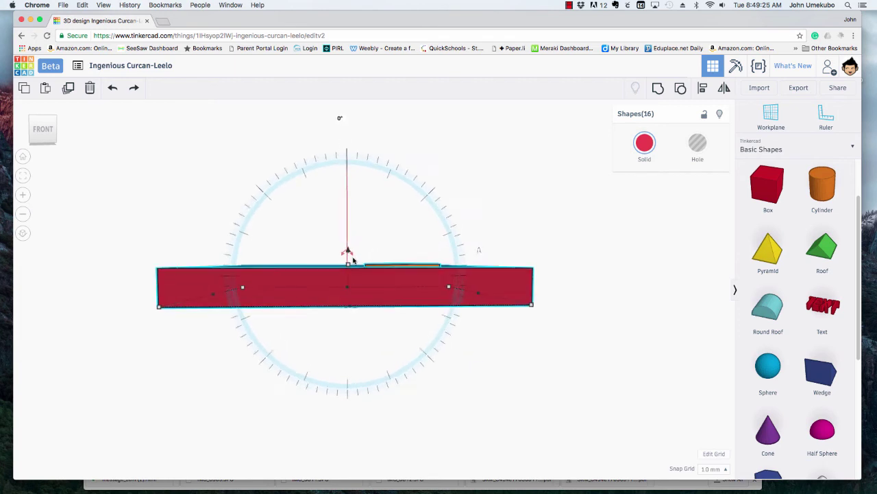
right_click_drag(359, 229, 356, 237)
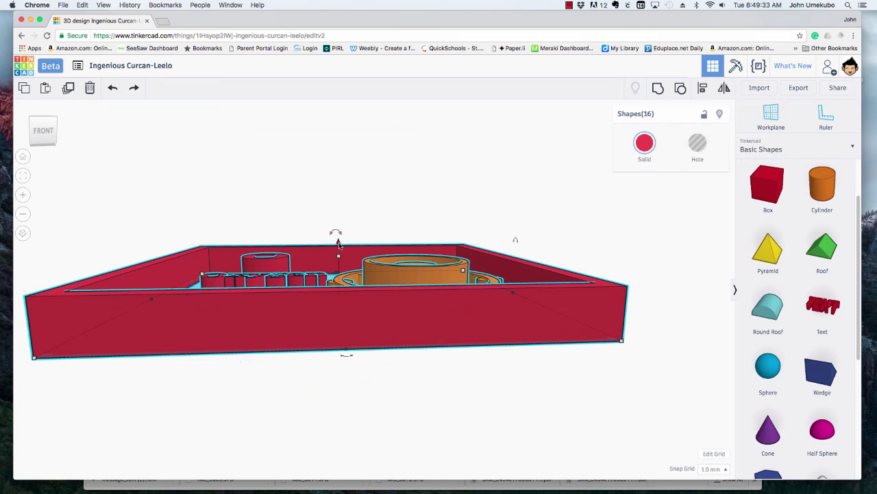
left_click_drag(337, 244, 339, 252)
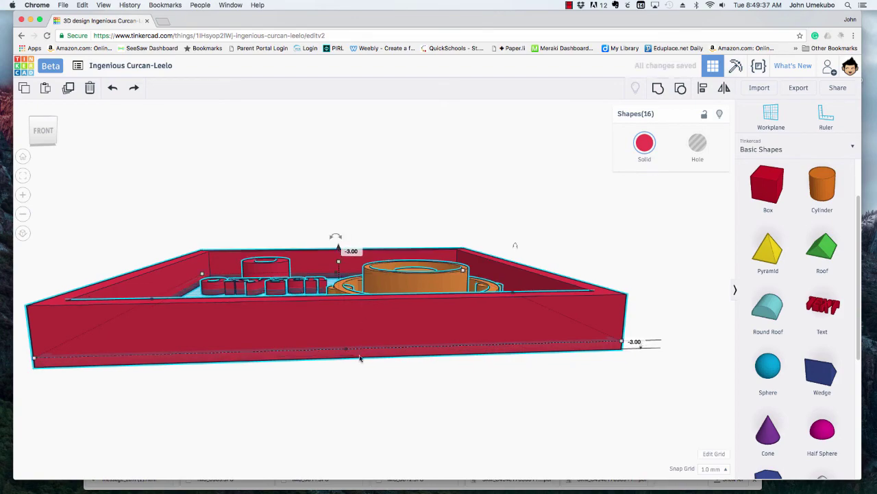
right_click_drag(353, 391, 414, 297)
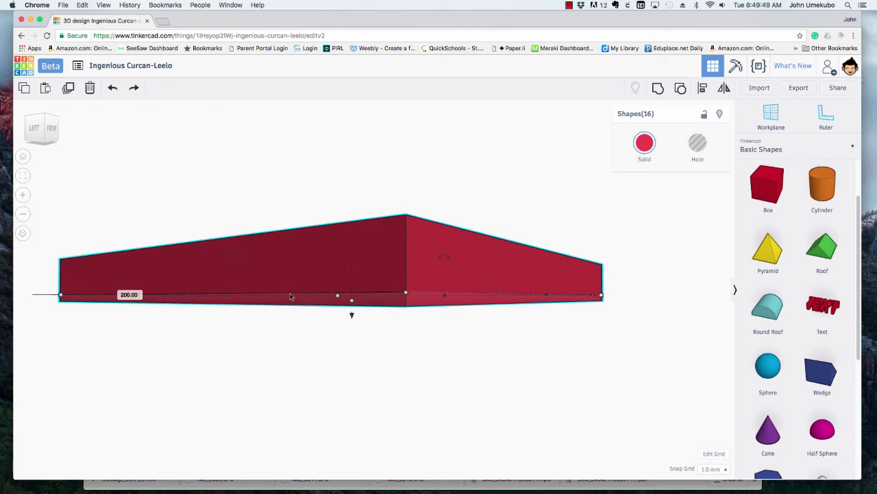
right_click_drag(441, 361, 607, 328)
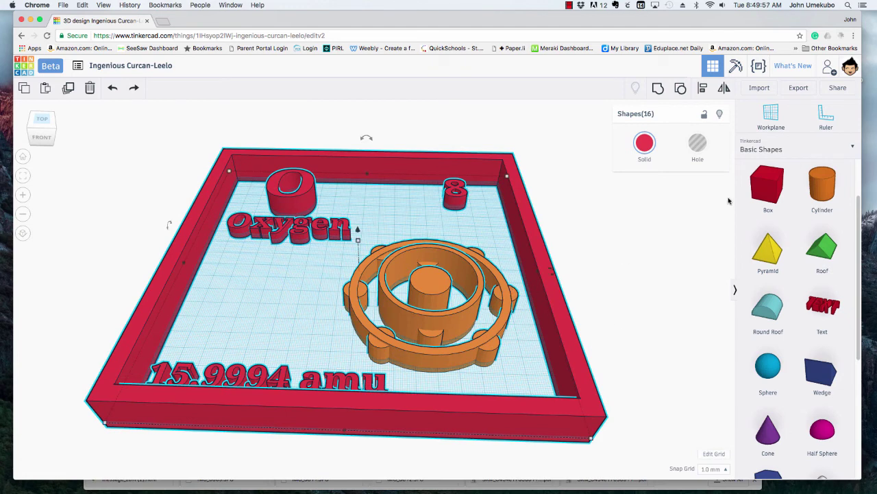
Step: Export everything in the design as an .SVG file
left_click(799, 91)
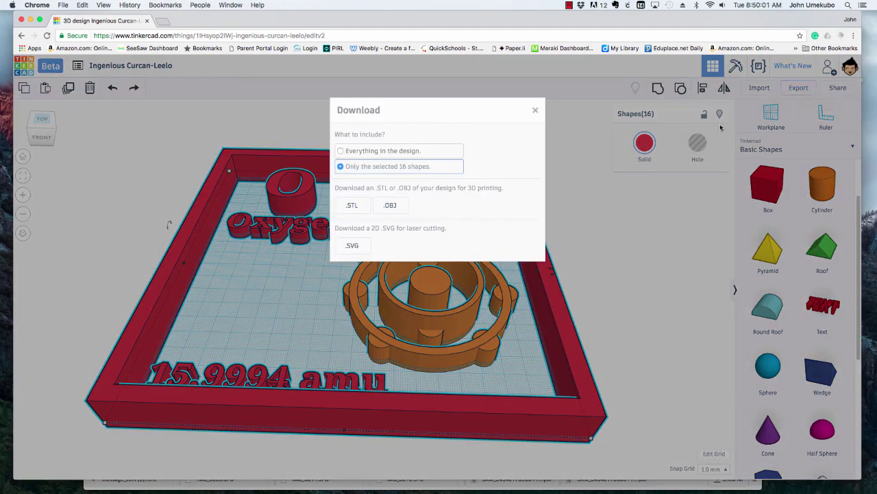
left_click(341, 153)
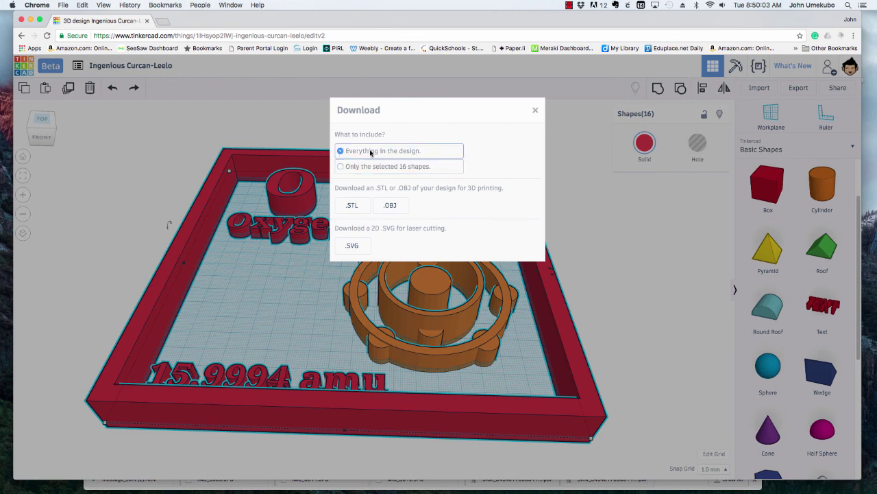
left_click(353, 246)
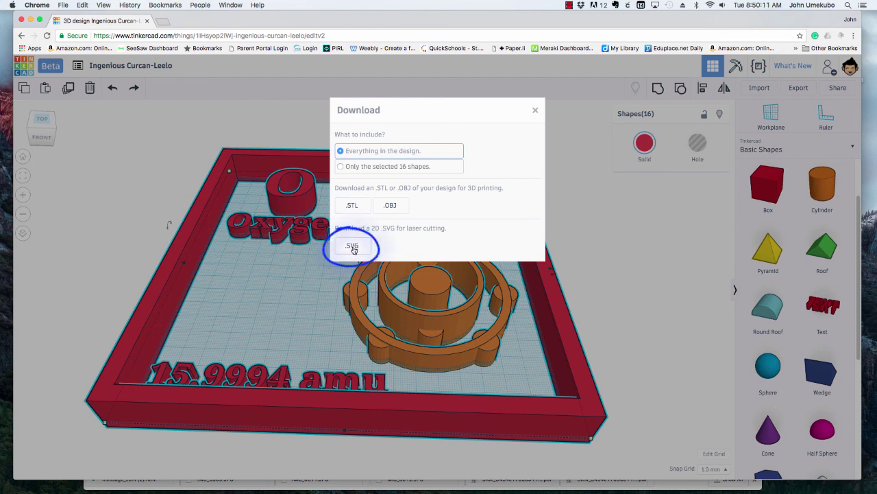